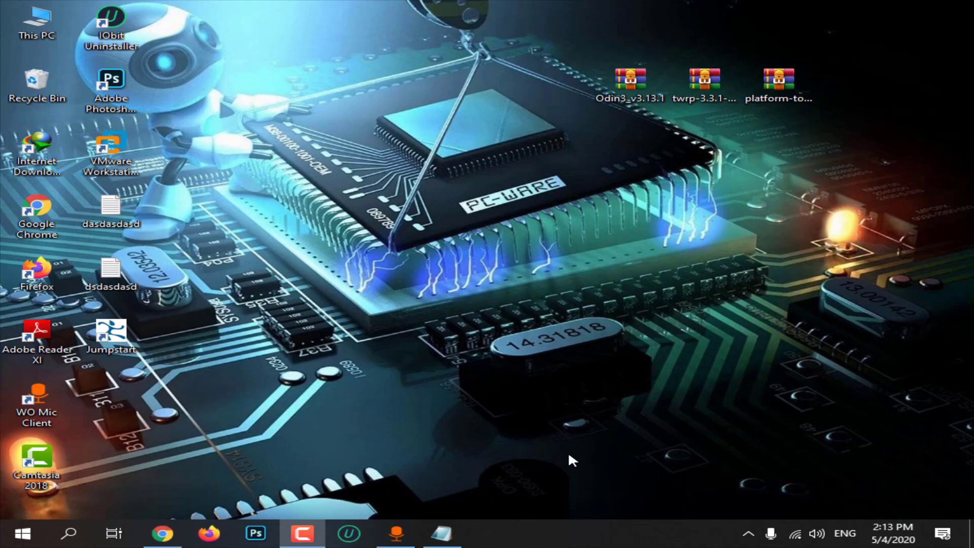
Switch to Chrome, read the Huawei Mate 20 Pro rooting guide from its contents list through the fastboot commands, and close its tab.
click(156, 532)
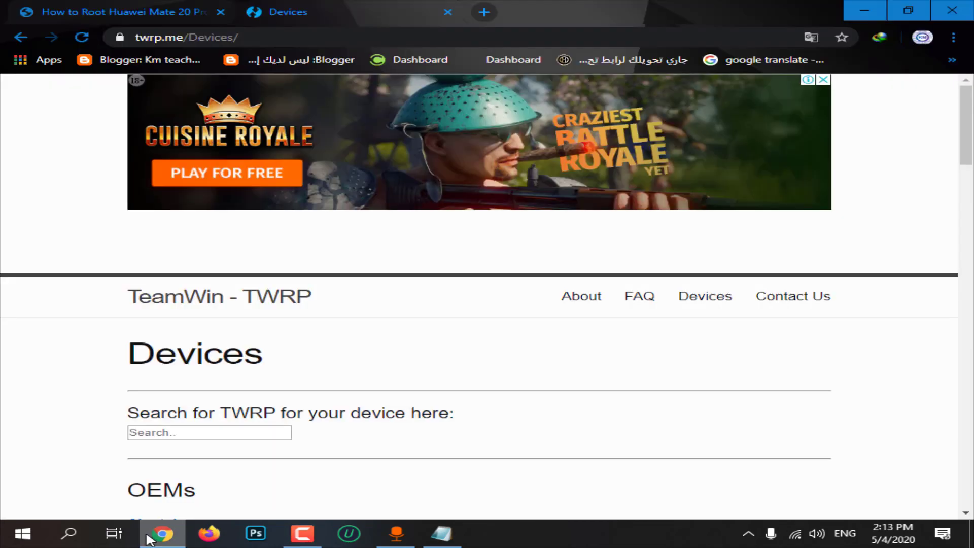
click(128, 9)
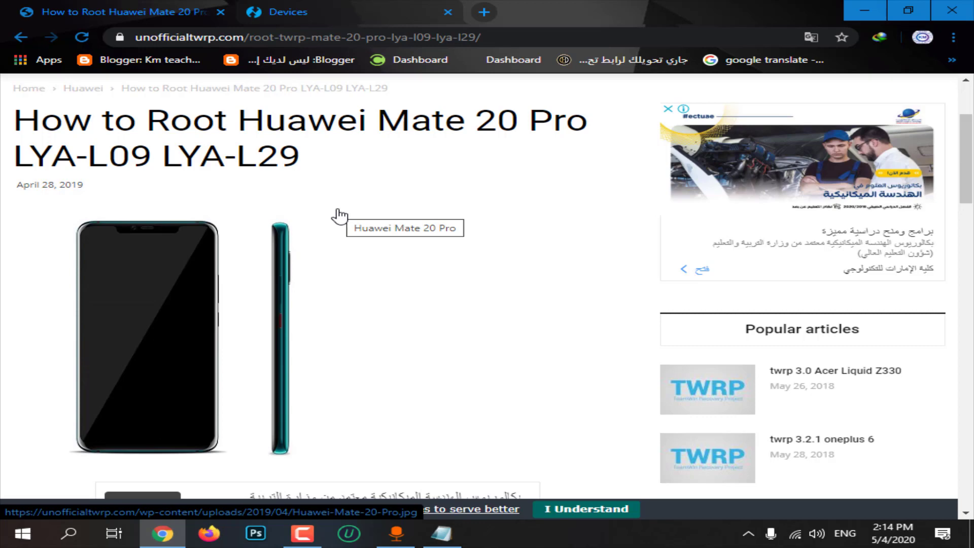
scroll(339, 216, down, 1)
scroll(339, 216, up, 3)
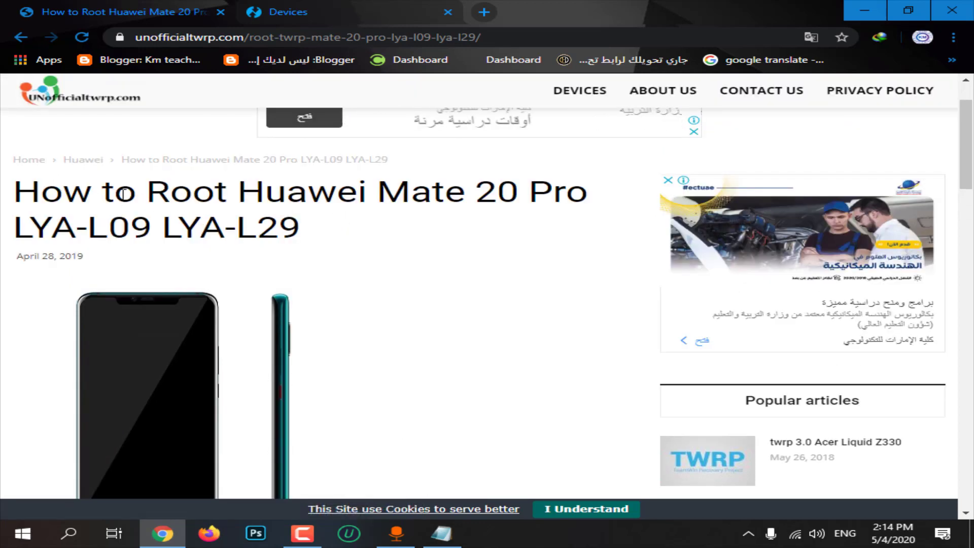
scroll(218, 276, down, 5)
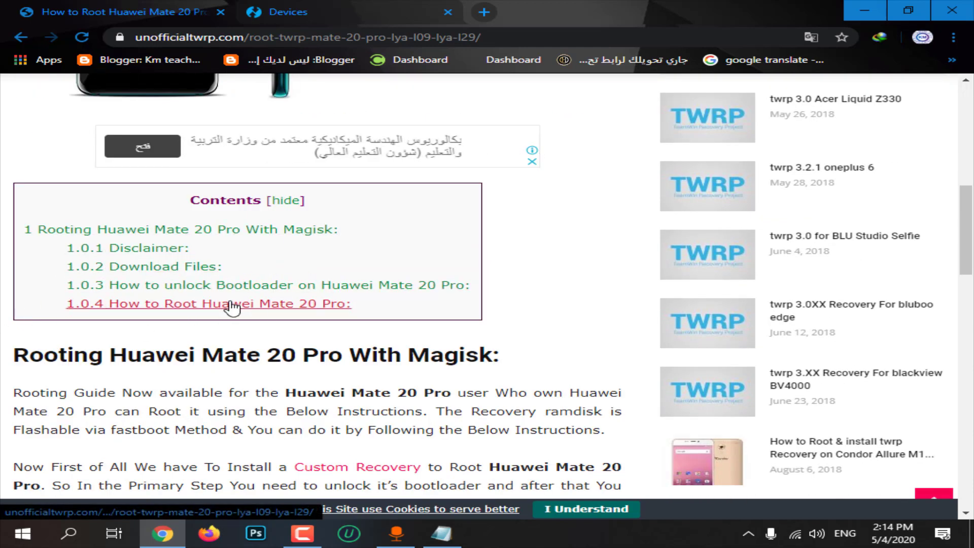
scroll(246, 283, down, 9)
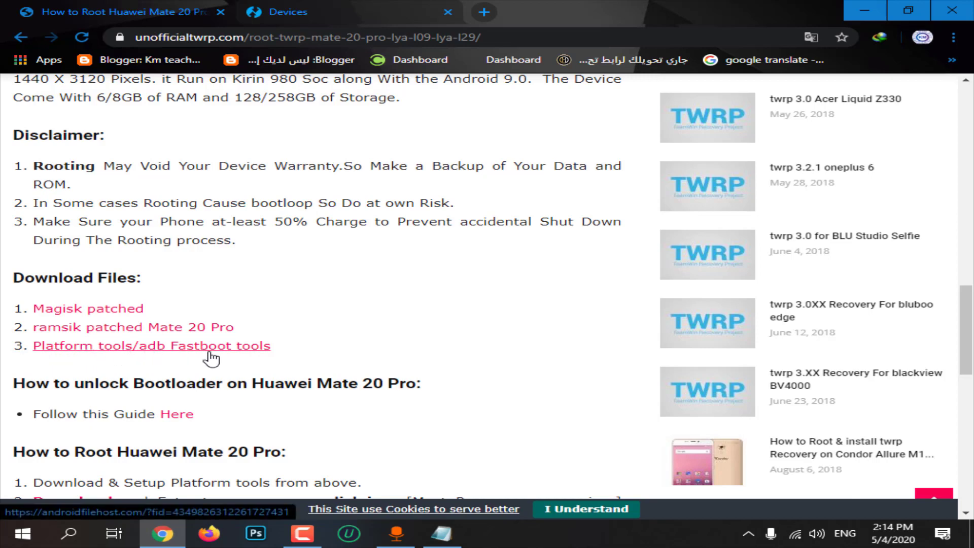
scroll(214, 358, down, 1)
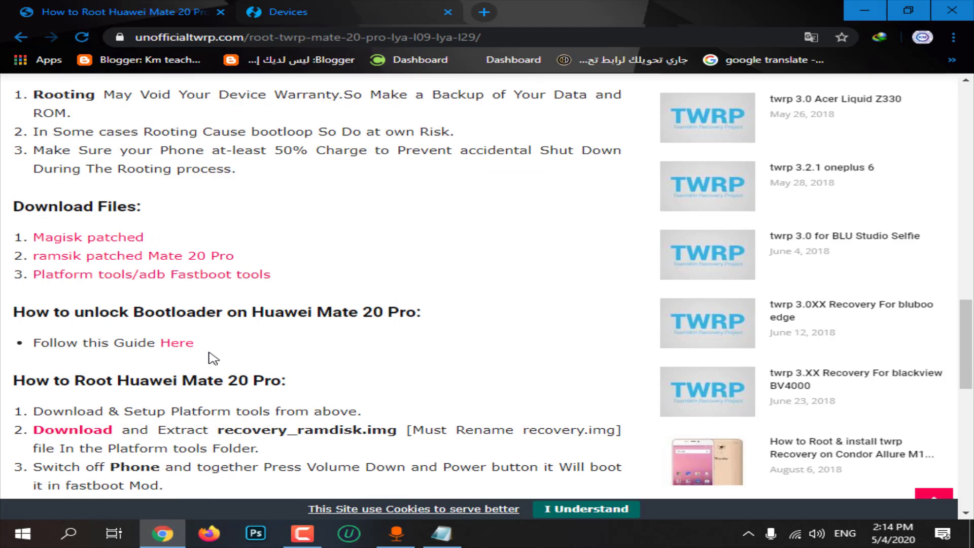
scroll(213, 358, down, 2)
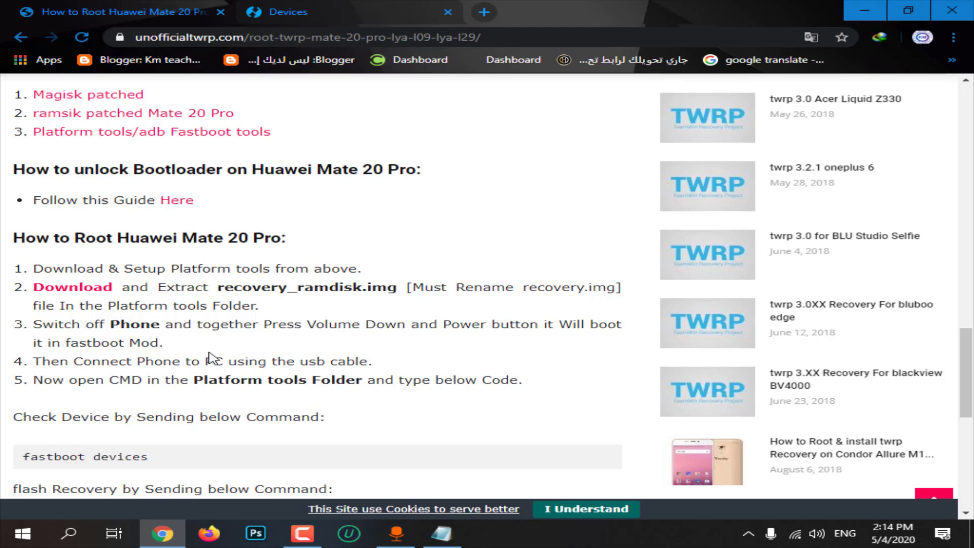
scroll(211, 357, down, 3)
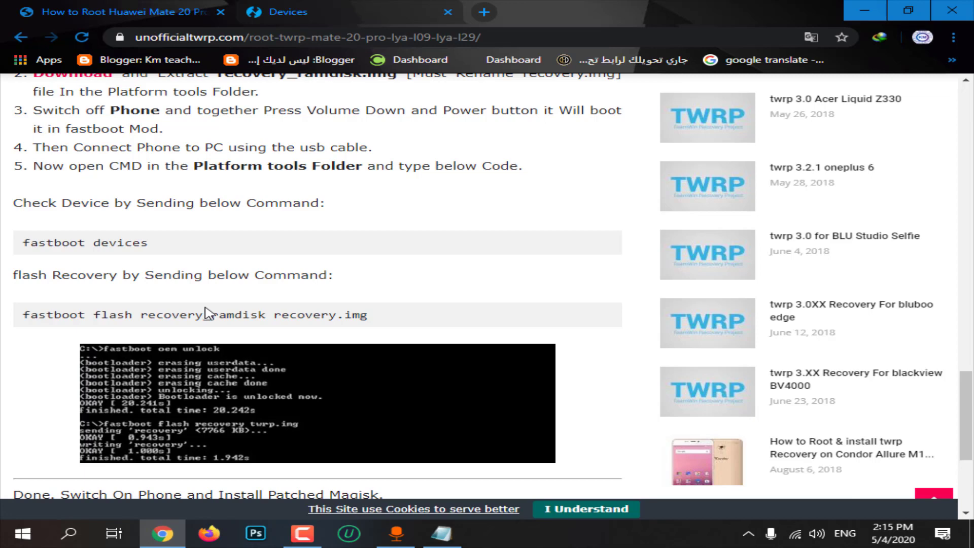
scroll(206, 310, down, 1)
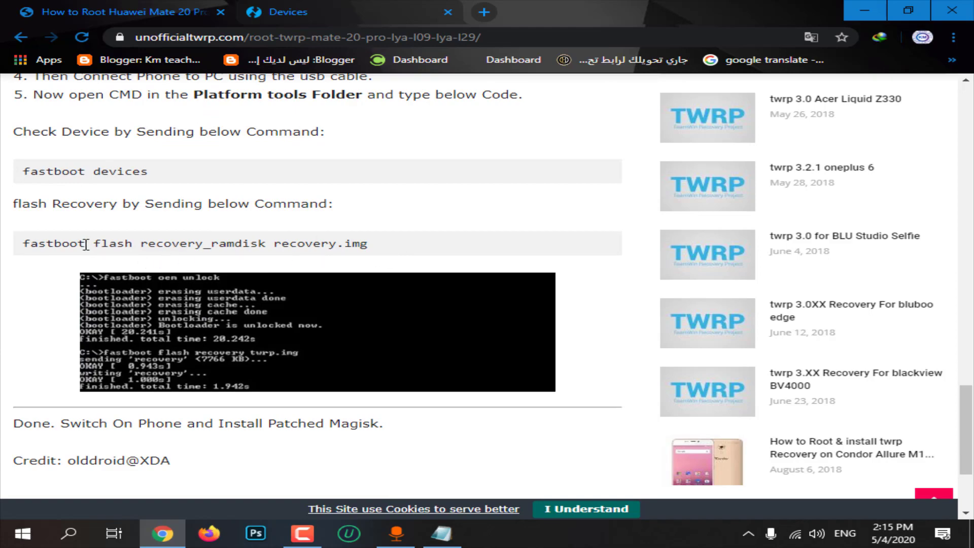
scroll(86, 243, down, 1)
scroll(247, 325, up, 10)
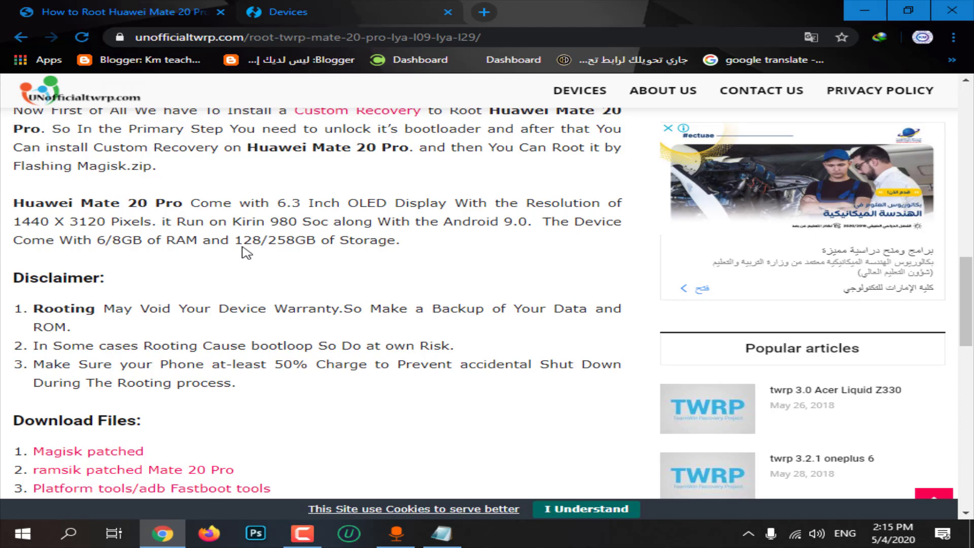
click(220, 12)
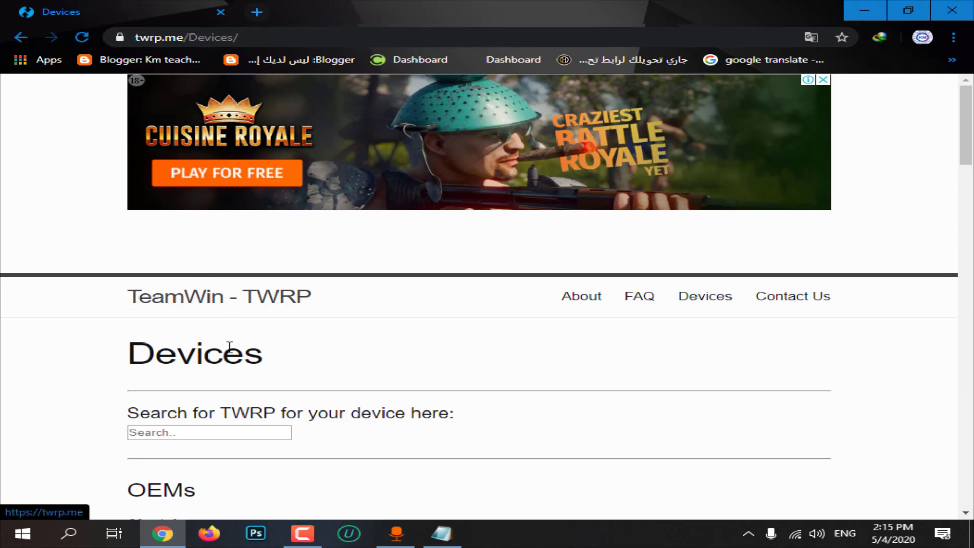
Open the Huawei list from the OEMs on the TWRP Devices page and look through its supported models.
scroll(261, 382, down, 1)
click(217, 363)
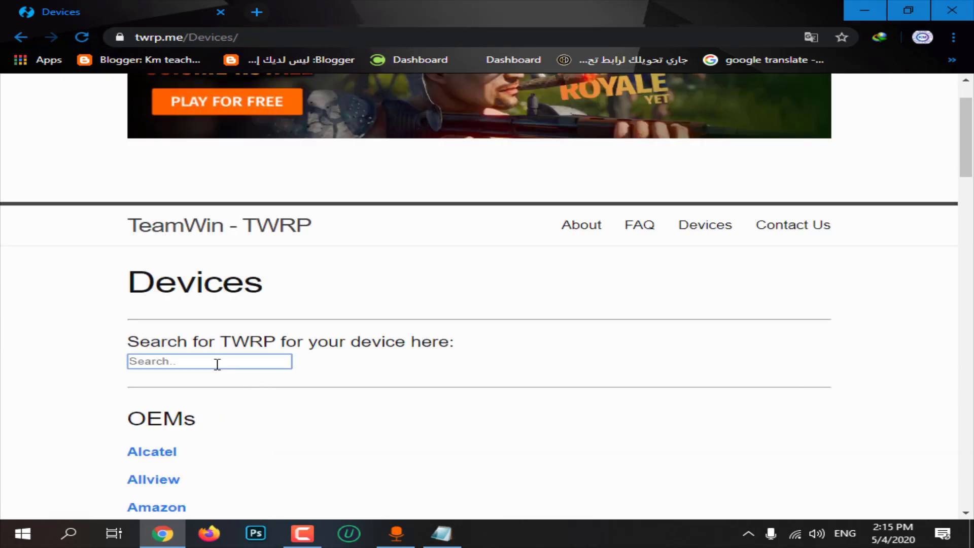
scroll(276, 399, down, 5)
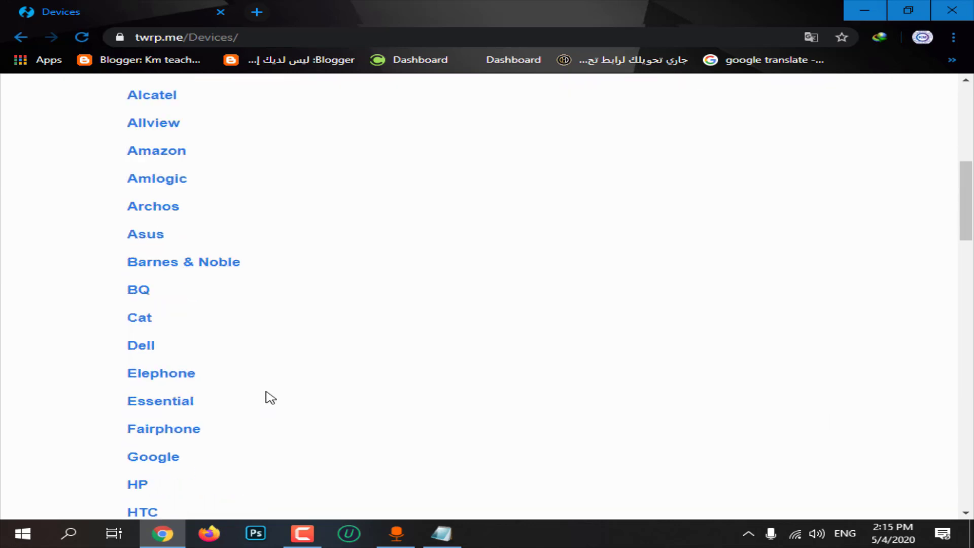
scroll(266, 392, down, 4)
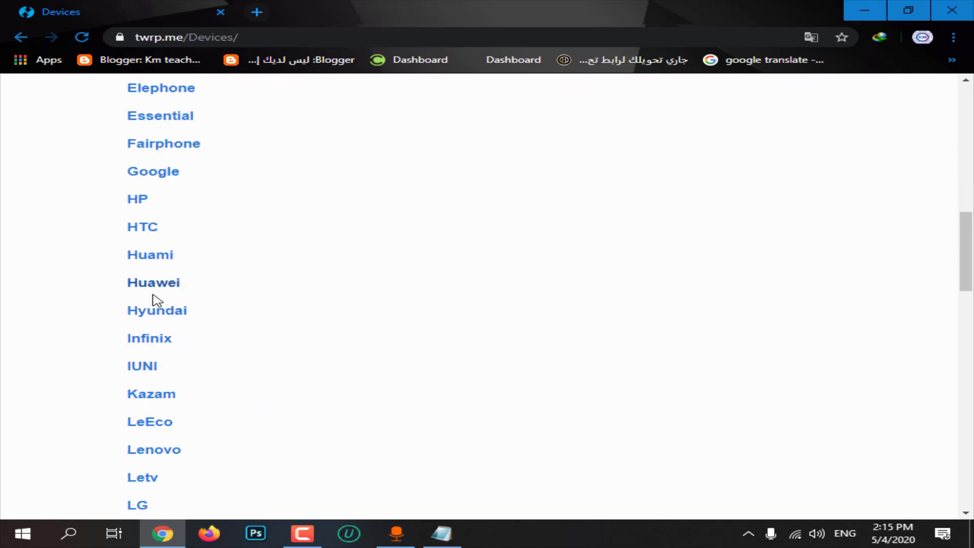
click(152, 285)
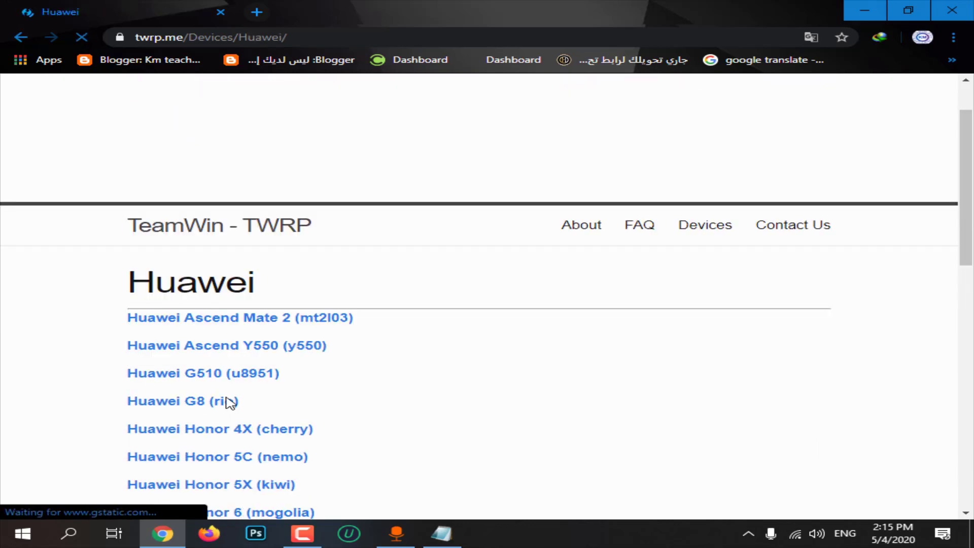
scroll(231, 403, down, 11)
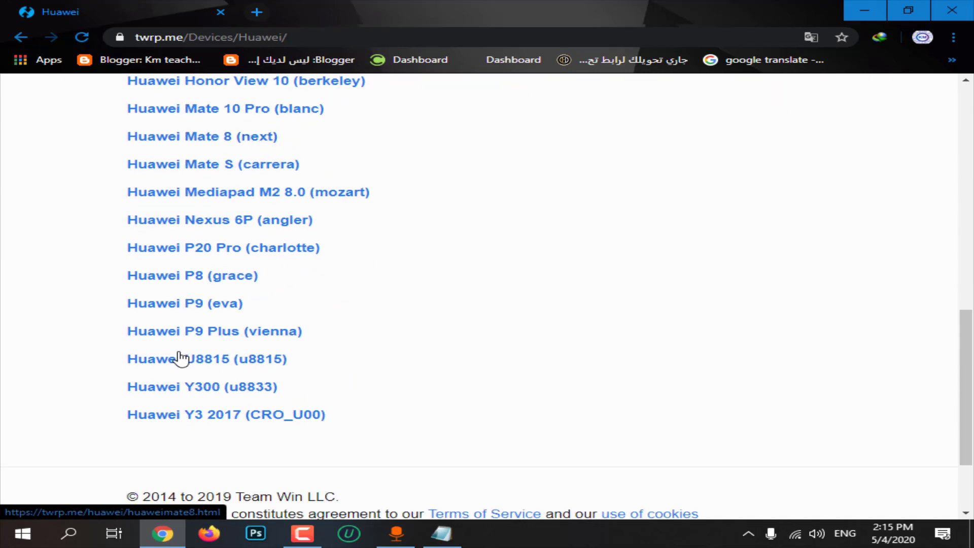
scroll(180, 358, up, 9)
scroll(180, 357, down, 3)
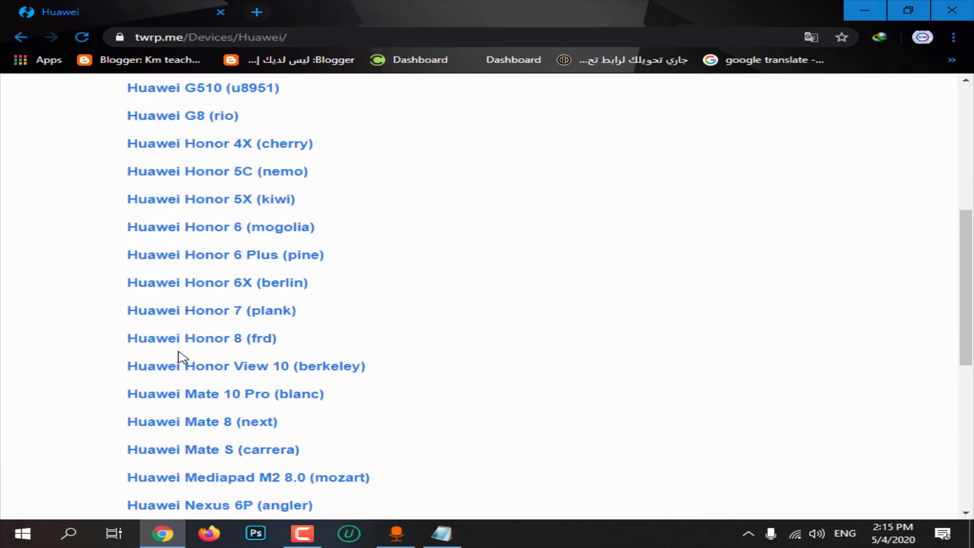
scroll(181, 358, down, 1)
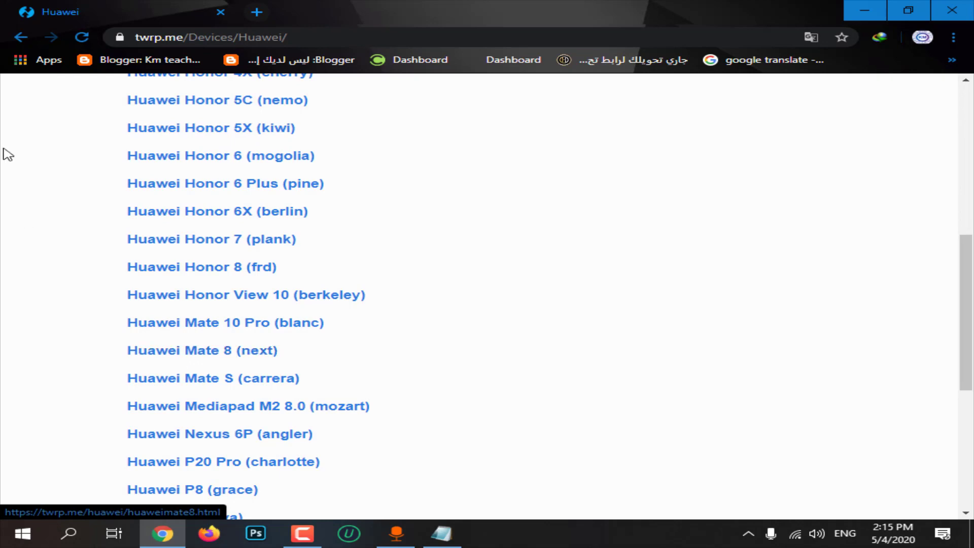
Return to the TWRP Devices page and open the Samsung device list.
click(18, 39)
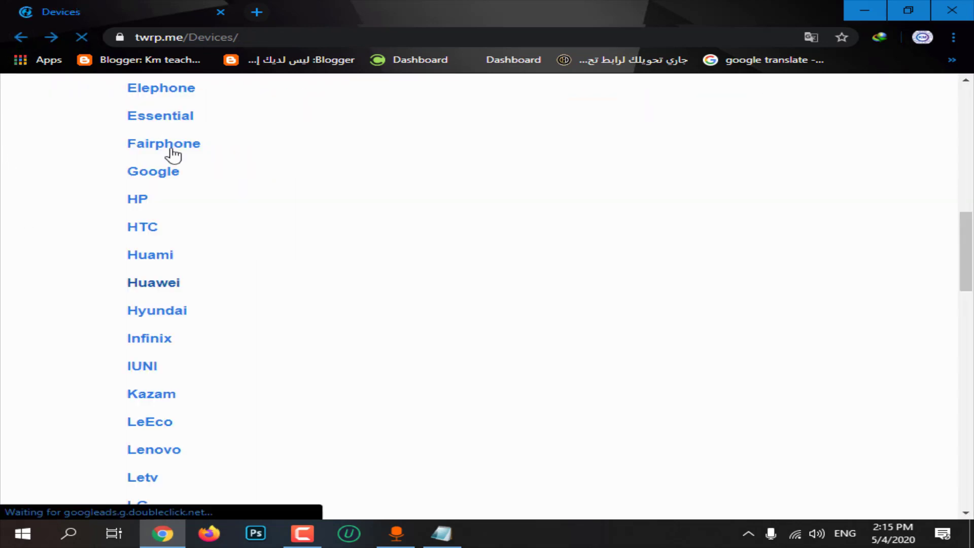
scroll(189, 239, down, 8)
scroll(152, 294, down, 8)
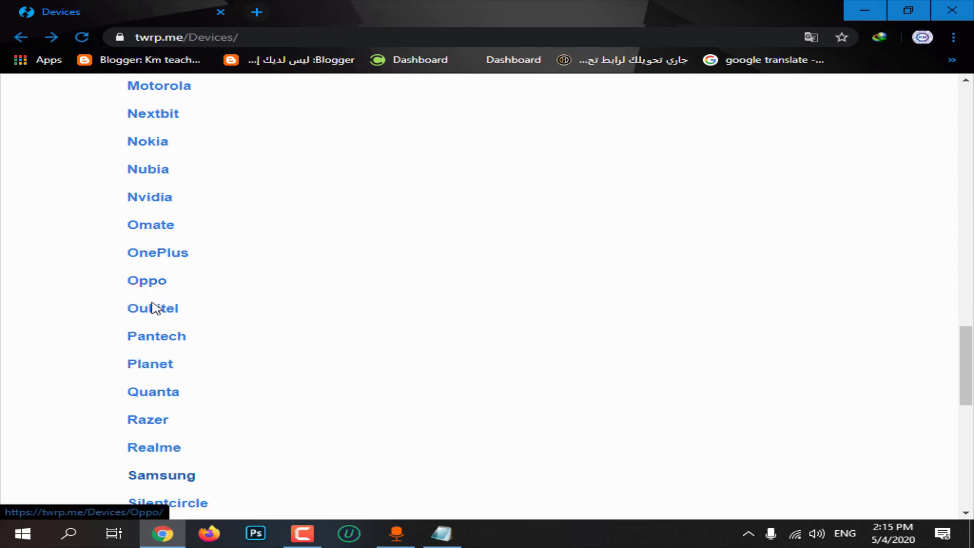
click(170, 342)
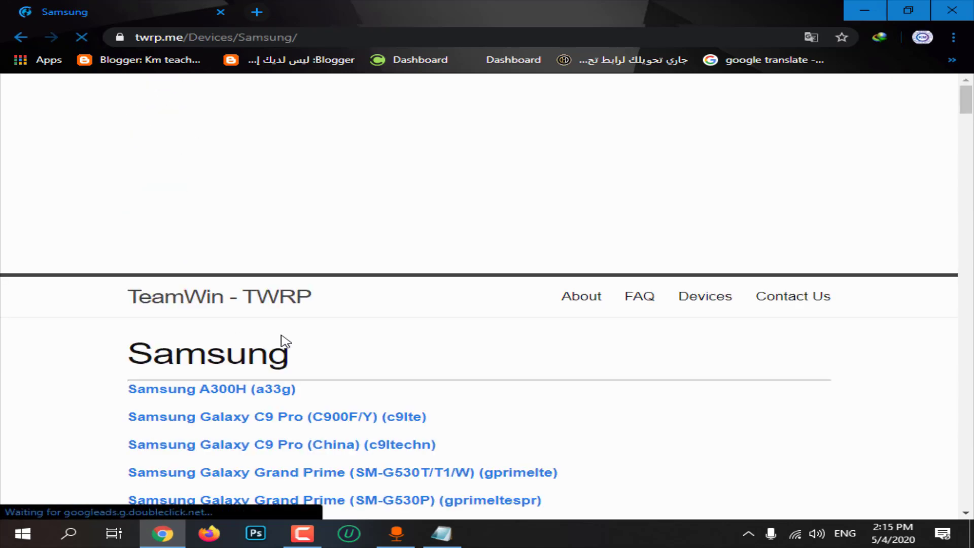
Look through the Samsung device list and search the page for "j700".
scroll(352, 342, down, 5)
scroll(349, 333, down, 3)
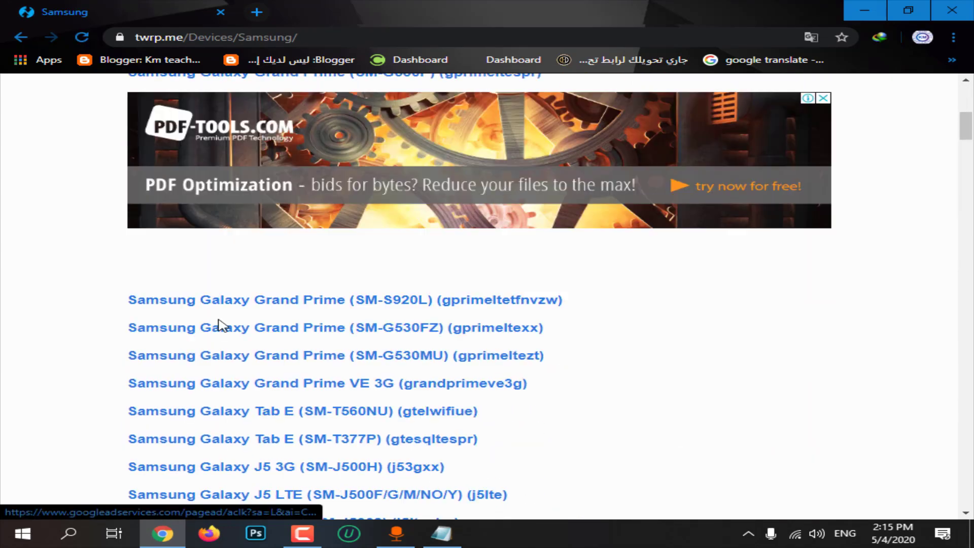
scroll(284, 324, up, 7)
scroll(304, 314, down, 1)
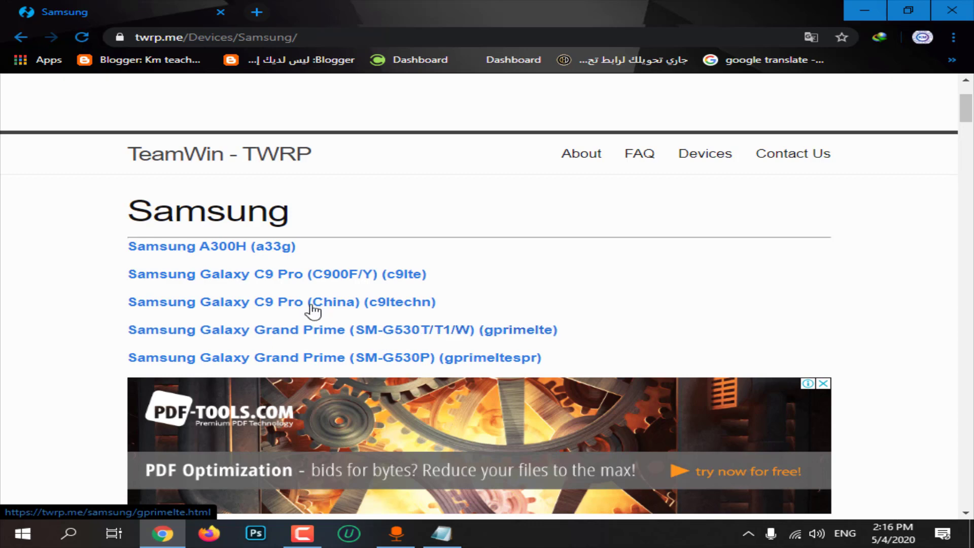
scroll(311, 308, down, 18)
scroll(244, 303, down, 11)
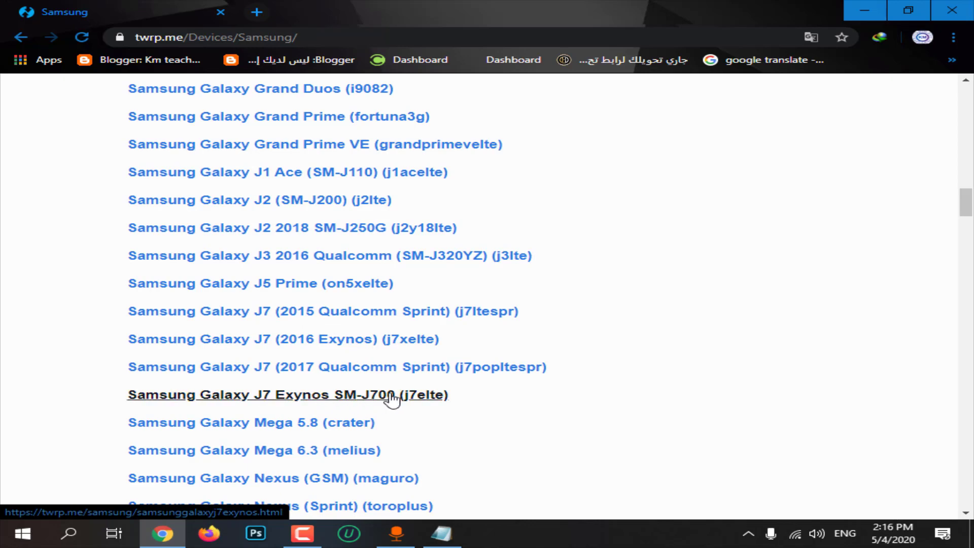
key(ctrl+f)
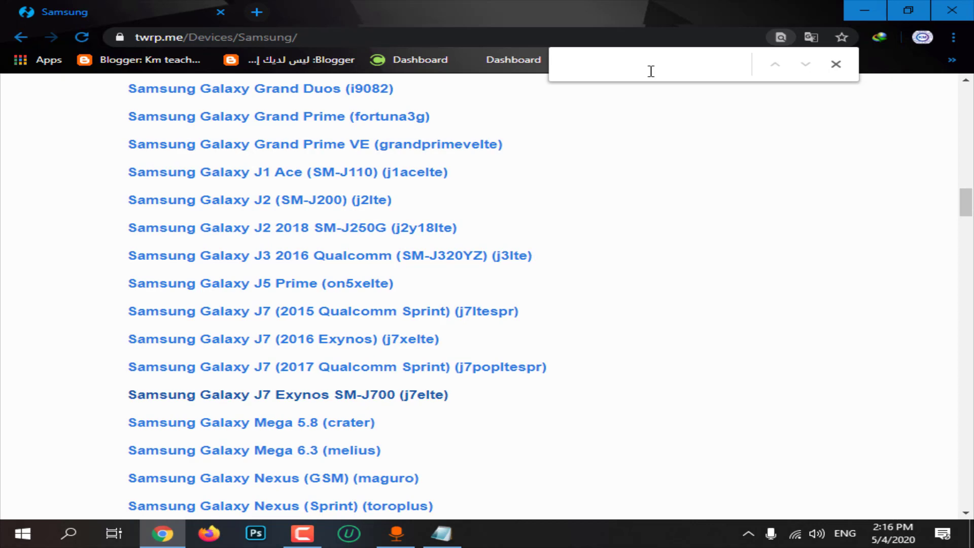
text(j)
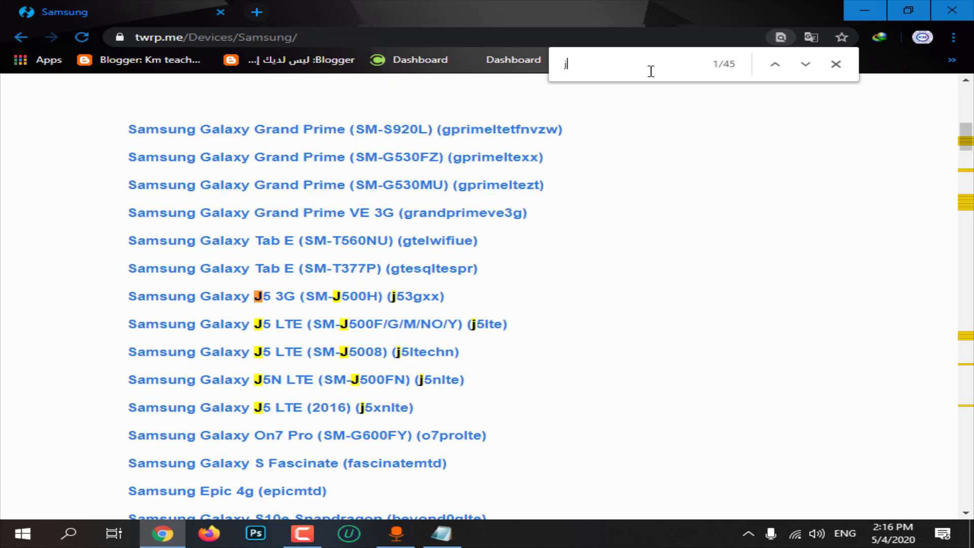
text(700)
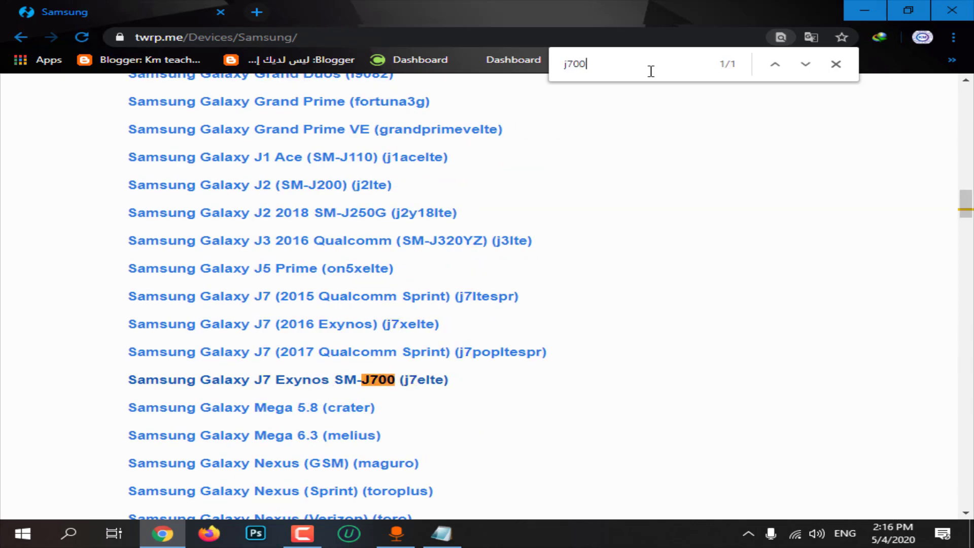
scroll(330, 267, down, 4)
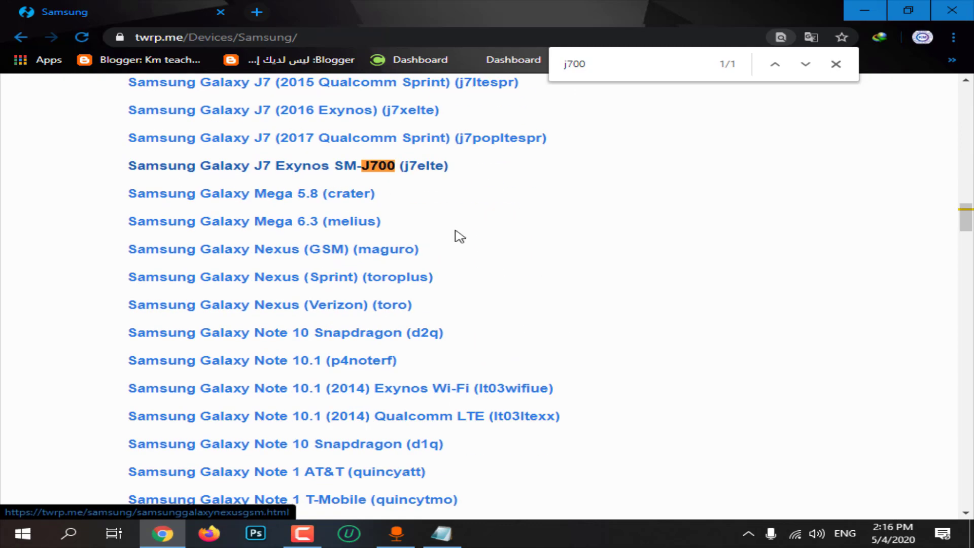
scroll(522, 218, up, 8)
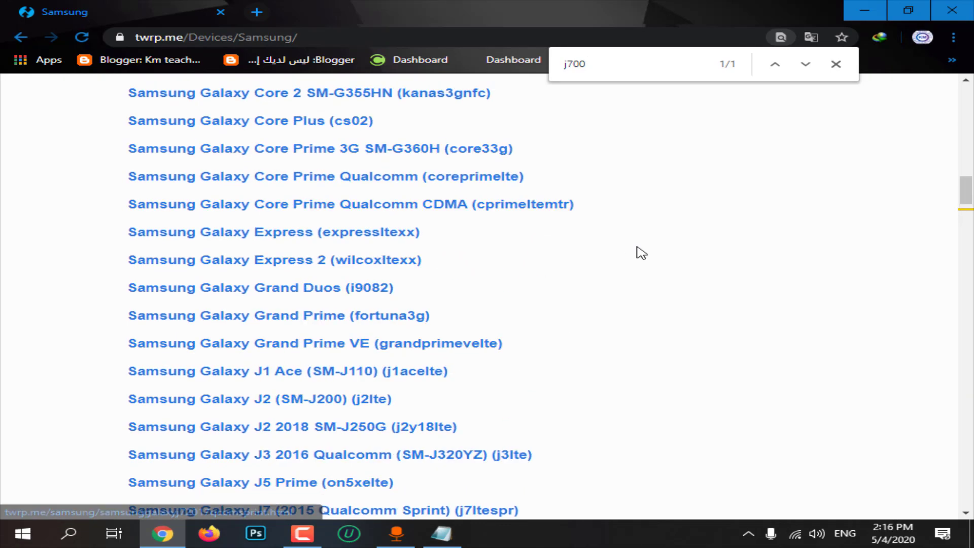
click(836, 64)
Open the TWRP page for the Samsung Galaxy J7 Exynos SM-J700 (j7elte).
scroll(806, 86, down, 2)
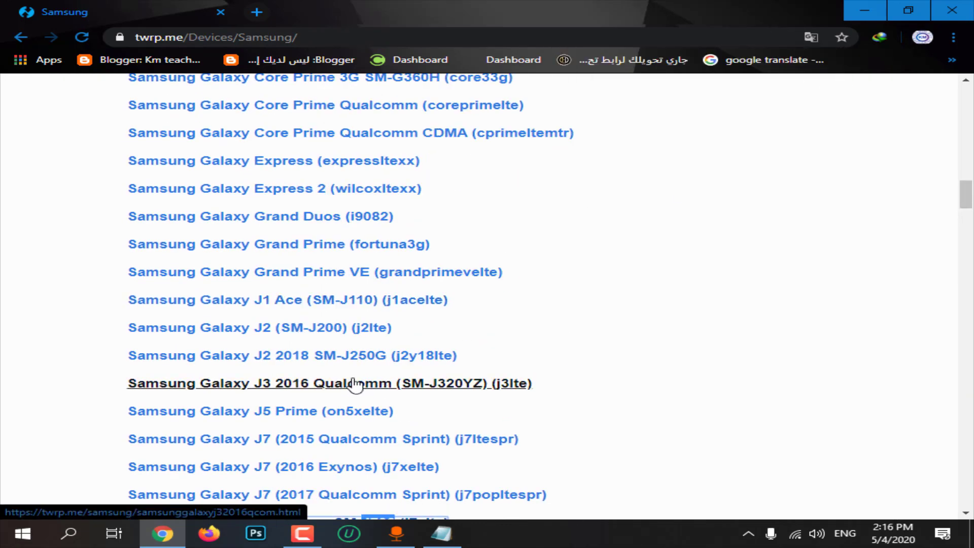
scroll(320, 312, down, 5)
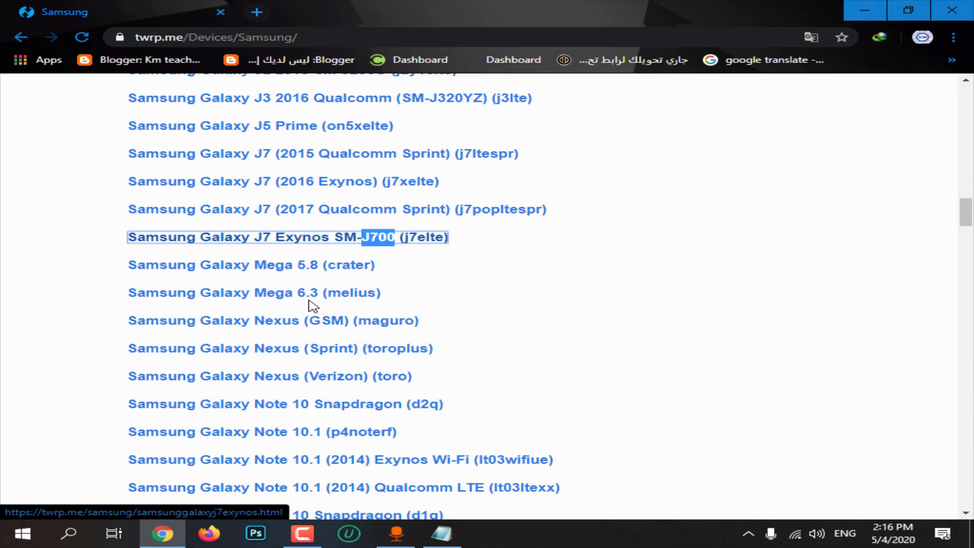
scroll(309, 305, down, 5)
scroll(319, 296, up, 5)
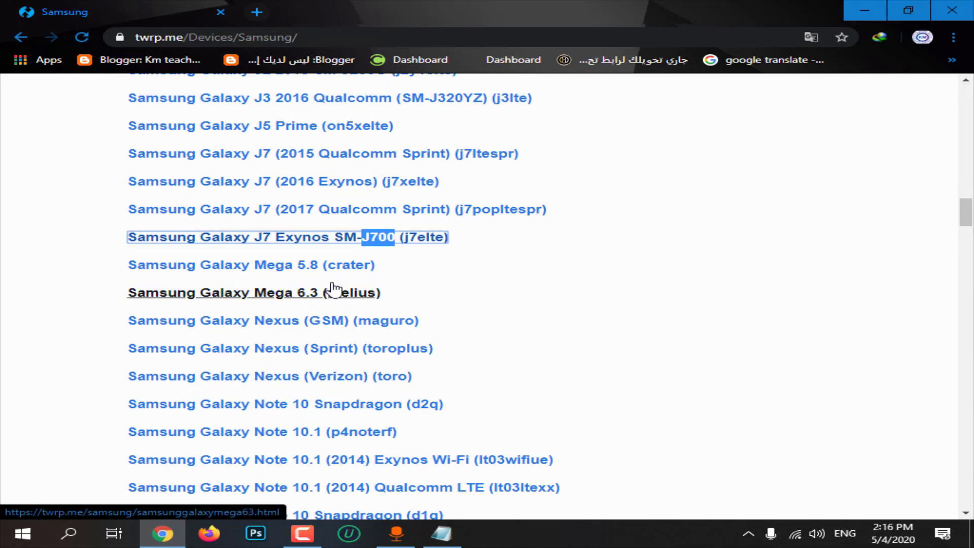
click(327, 239)
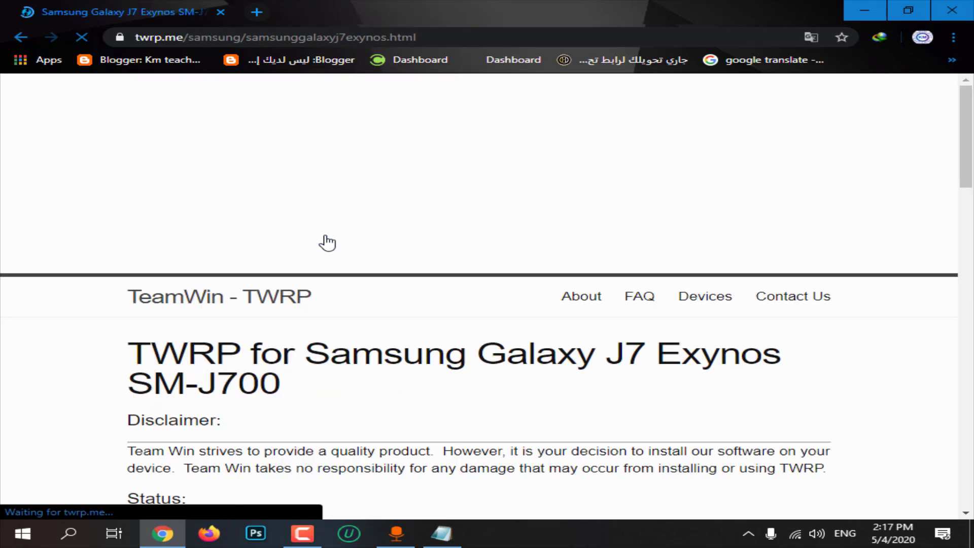
Open the Primary (Americas) mirror from the Download Links of the Galaxy J7 Exynos page.
scroll(327, 242, down, 5)
scroll(327, 243, down, 8)
scroll(299, 302, up, 4)
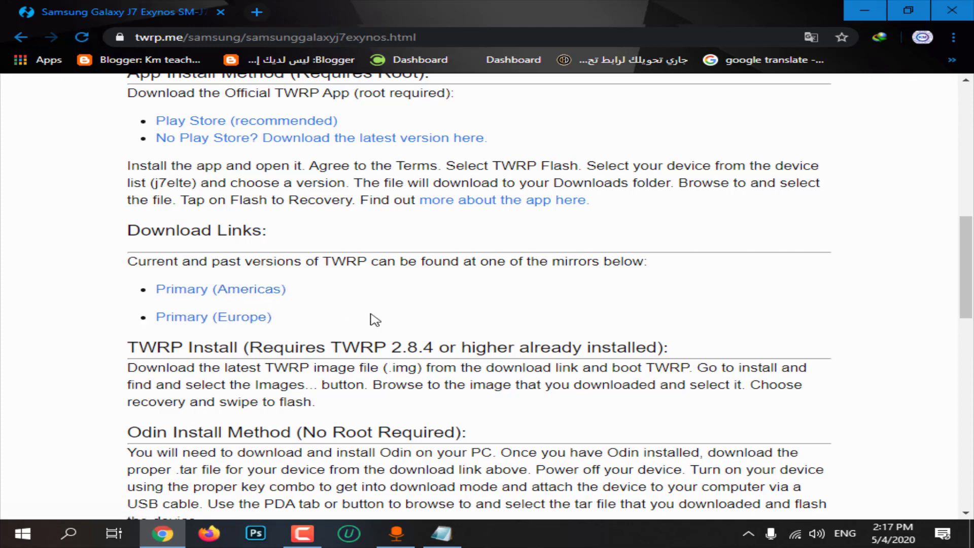
scroll(355, 325, up, 1)
click(263, 333)
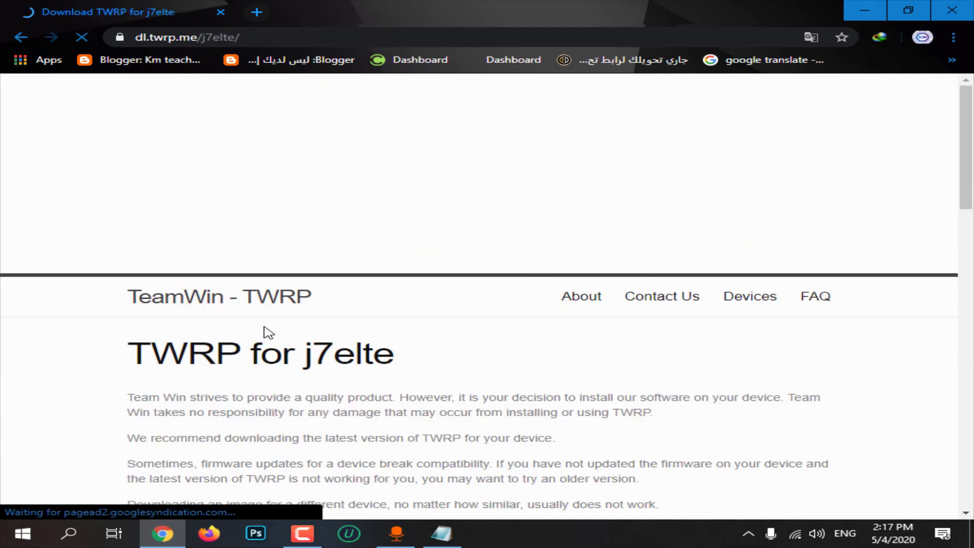
Look through the j7elte image list and open the download page for twrp-3.3.1-0-j7elte.img.tar.
scroll(230, 294, down, 10)
scroll(220, 279, down, 5)
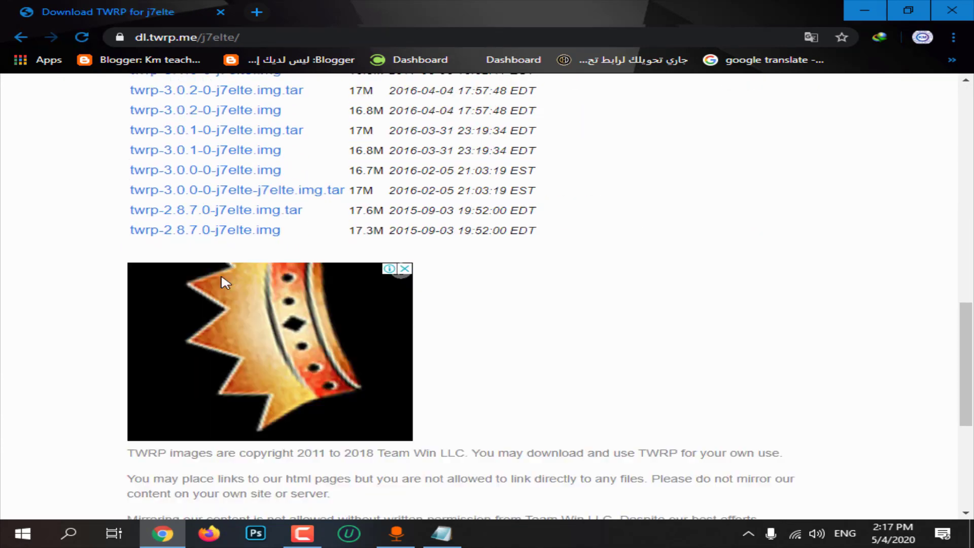
scroll(148, 305, up, 5)
scroll(239, 434, up, 5)
scroll(286, 398, up, 1)
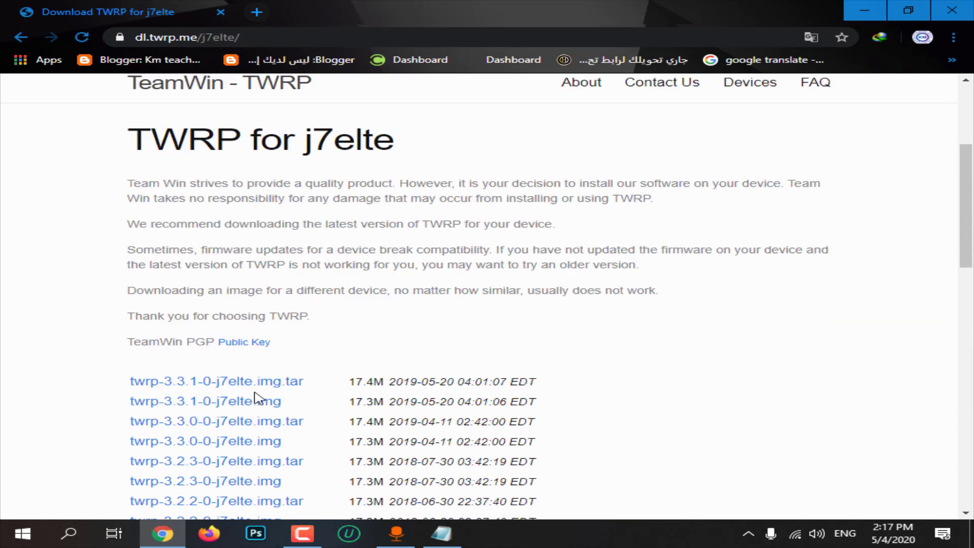
click(222, 385)
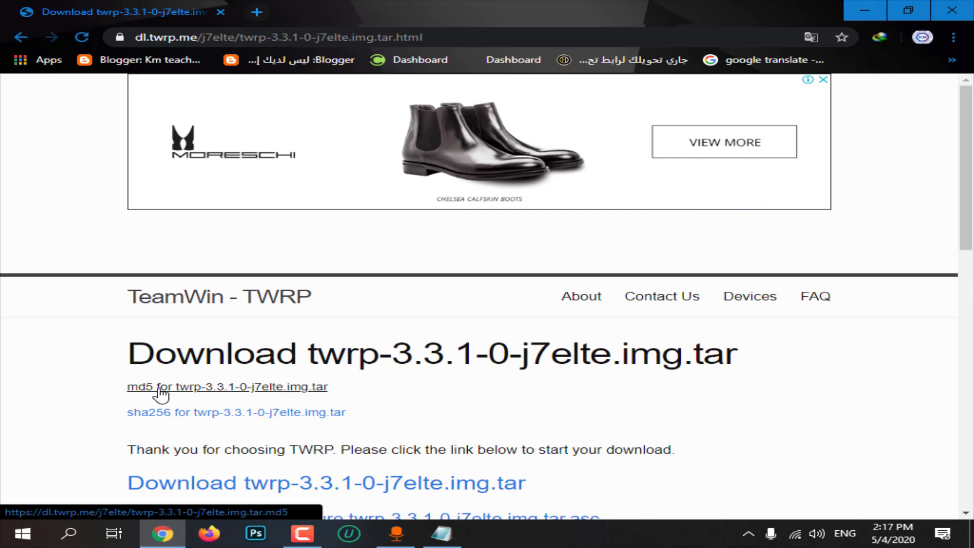
Download the md5 file for twrp-3.3.1-0-j7elte.img.tar and return to the desktop.
click(217, 390)
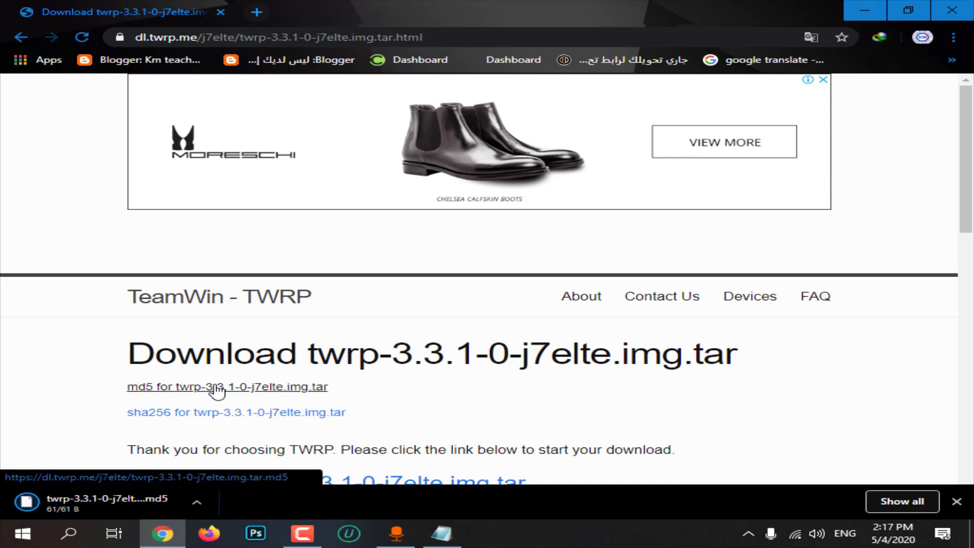
click(193, 497)
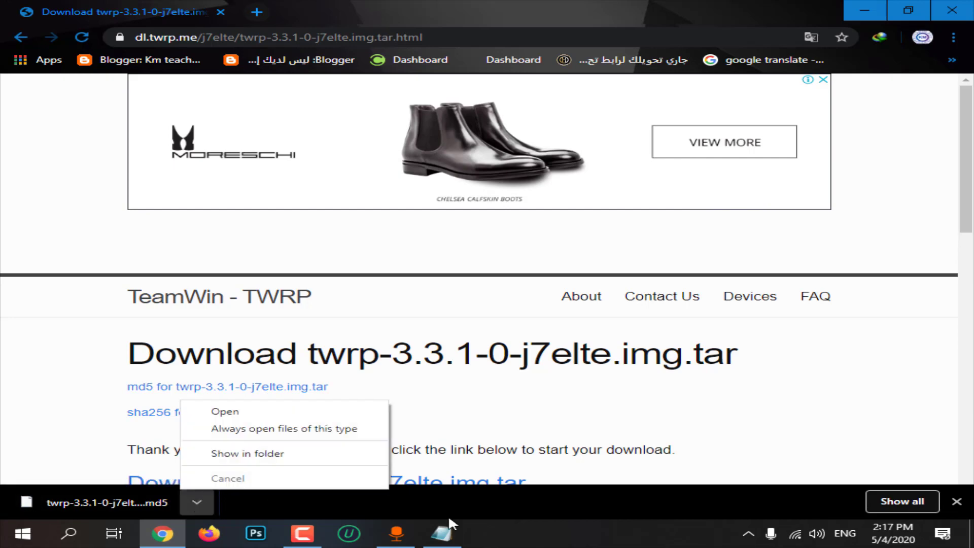
click(857, 9)
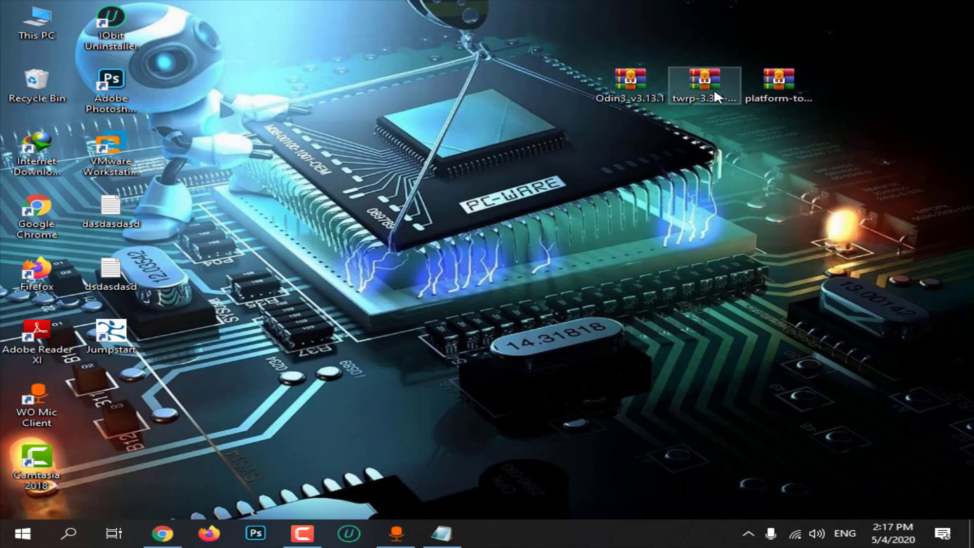
Open the twrp-3.3.1-0-j7elte.img archive on the desktop, check the recovery.img inside it and close the archive.
double_click(696, 85)
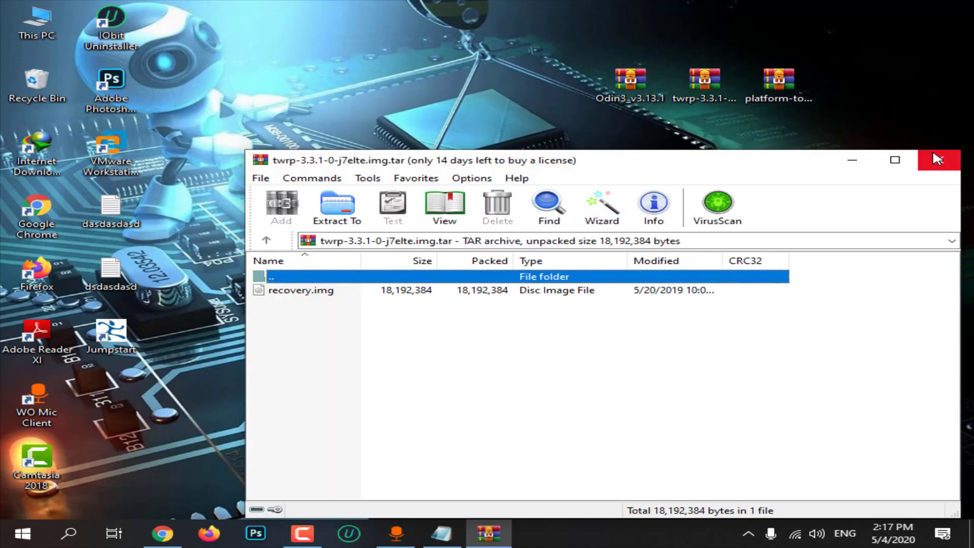
click(312, 295)
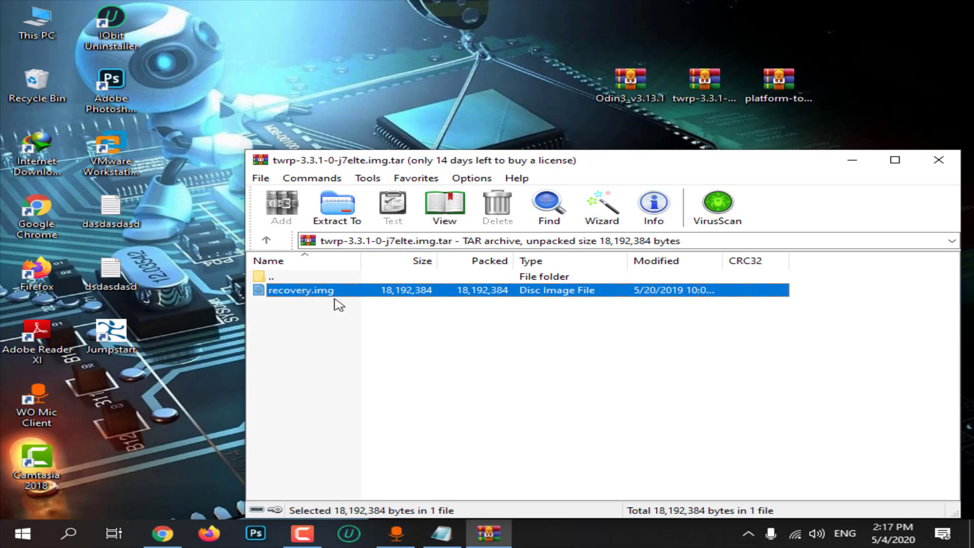
click(938, 161)
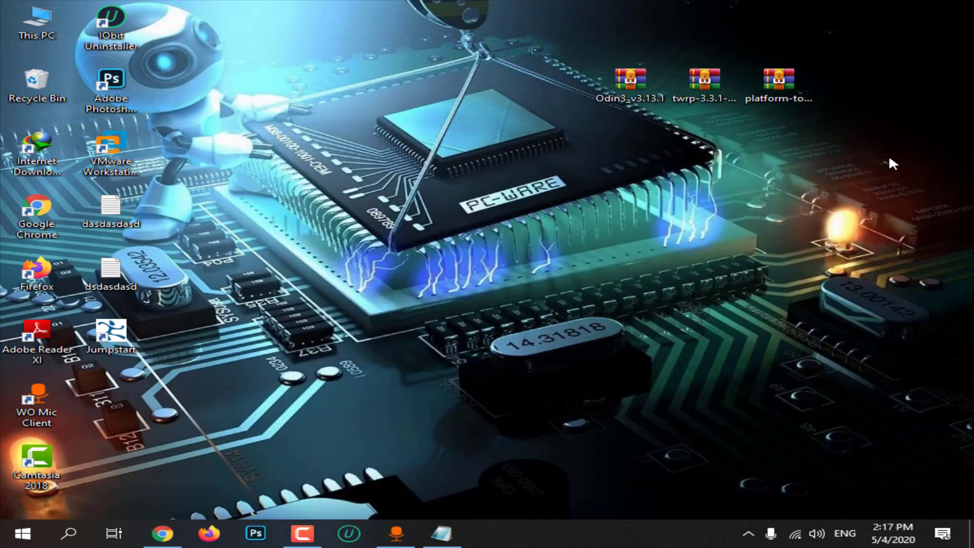
click(700, 87)
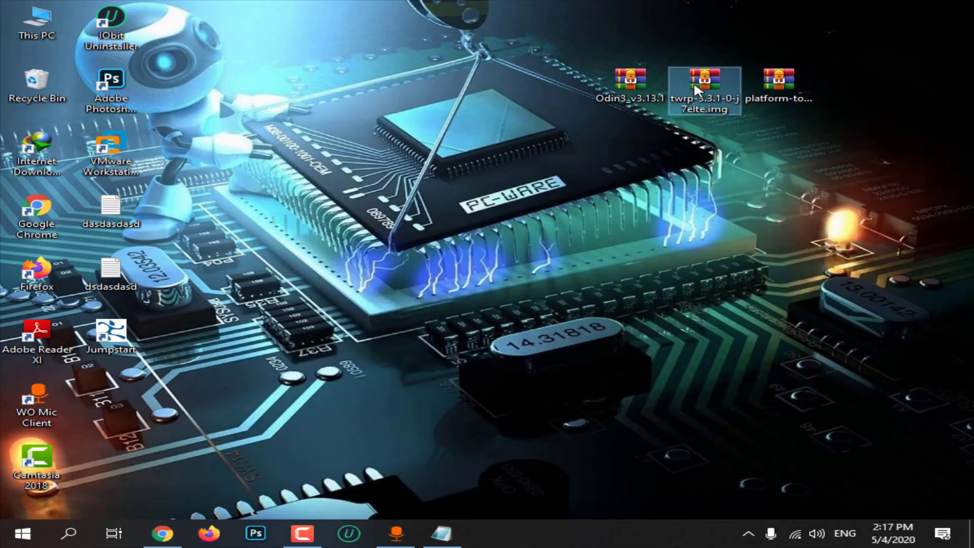
Extract the Odin3_v3.13.1 archive onto the desktop and move the extracted folder to the middle of the desktop.
click(619, 96)
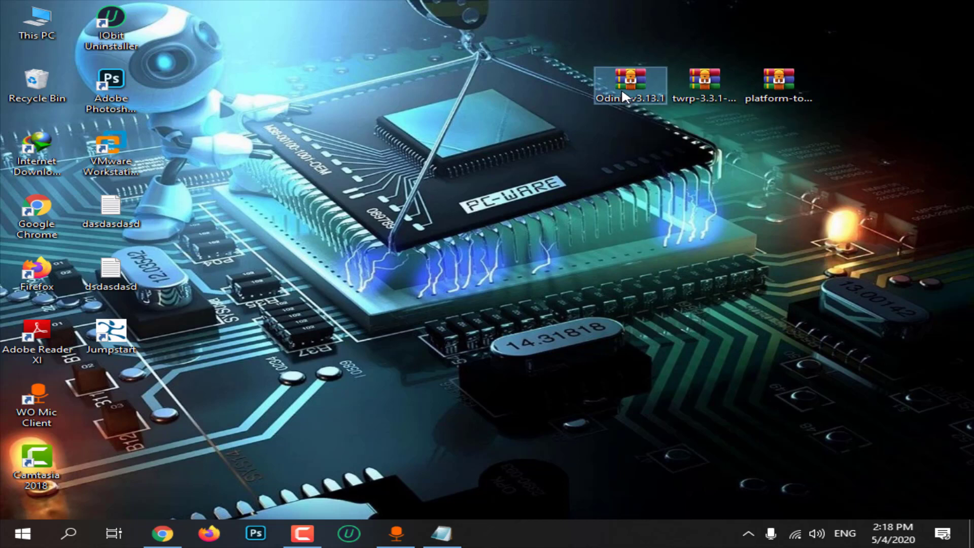
right_click(622, 93)
click(664, 150)
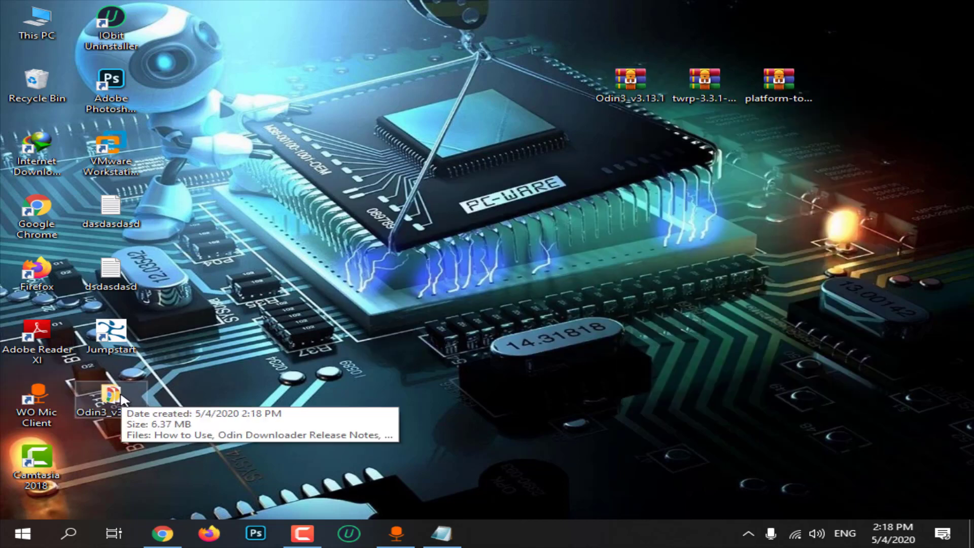
drag(121, 398, 574, 223)
Open the extracted Odin3_v3.13.1 folder and launch the Odin3 v3.13.1 application, accepting its startup notice.
double_click(576, 224)
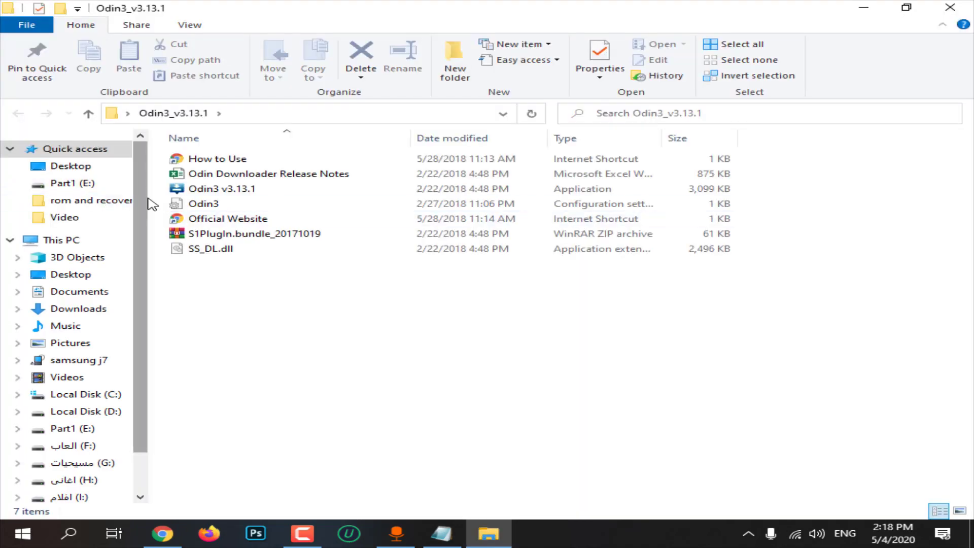
double_click(178, 189)
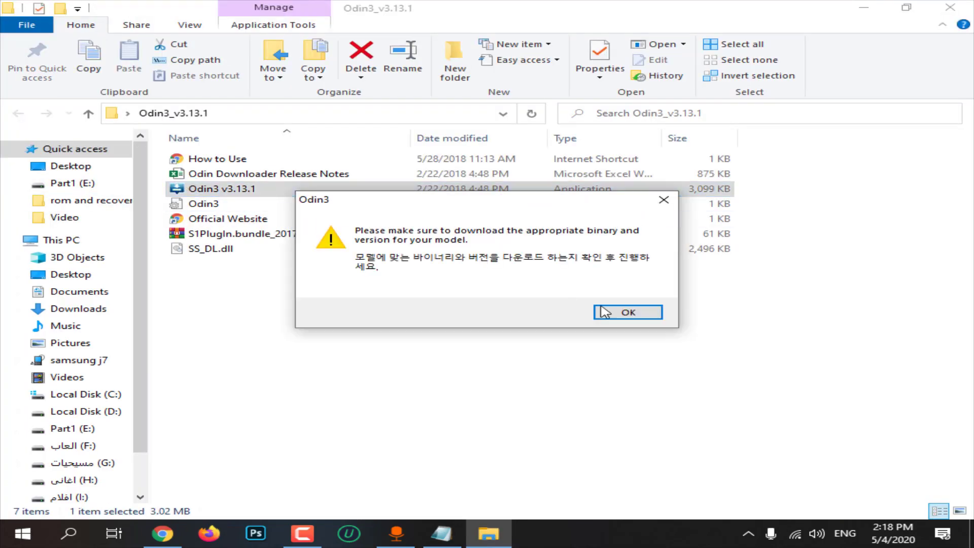
click(604, 311)
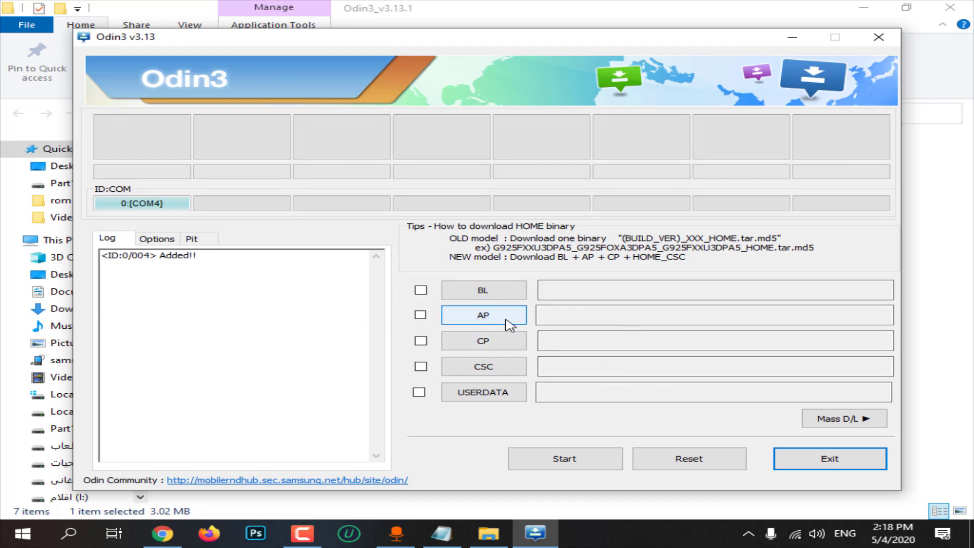
Load twrp-3.3.1-0-j7elte.img from the Desktop as the AP file.
click(506, 318)
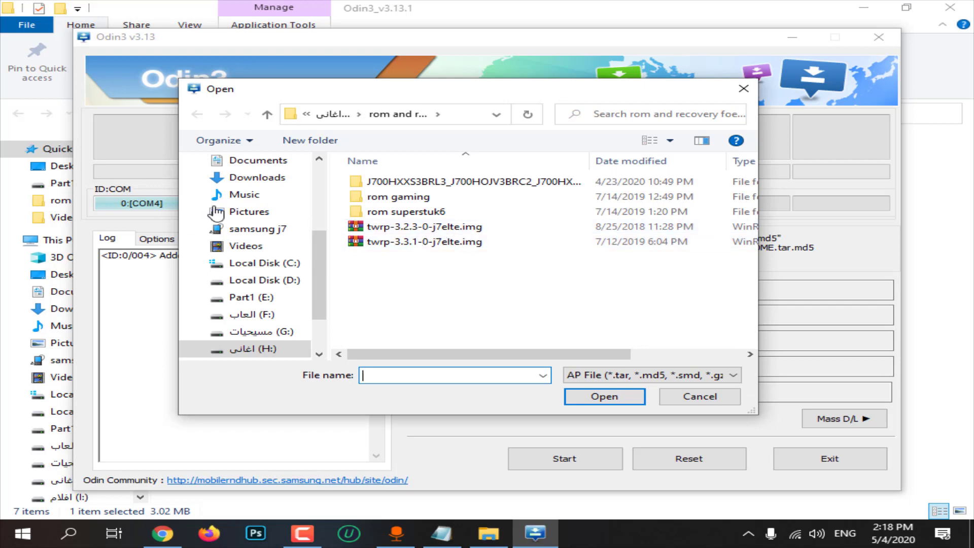
scroll(254, 219, up, 2)
click(238, 218)
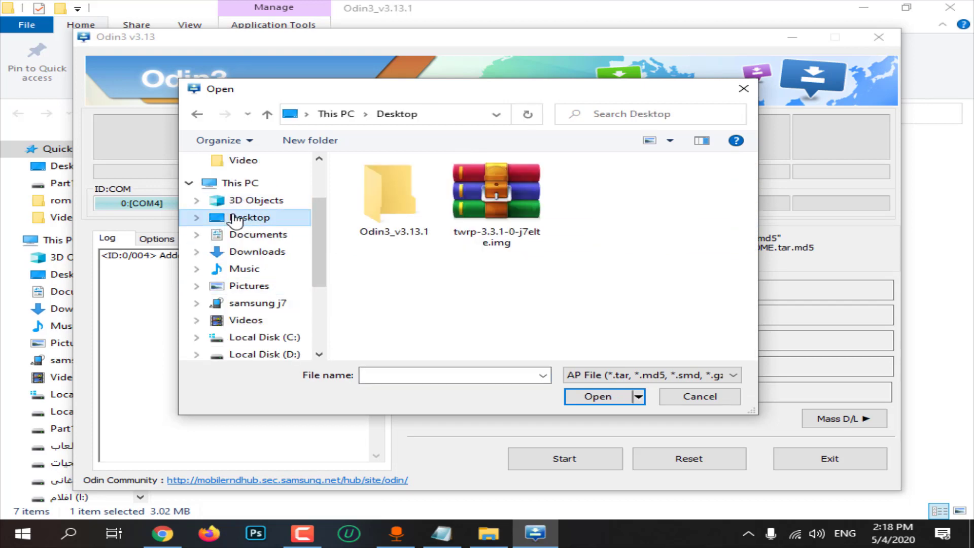
click(502, 242)
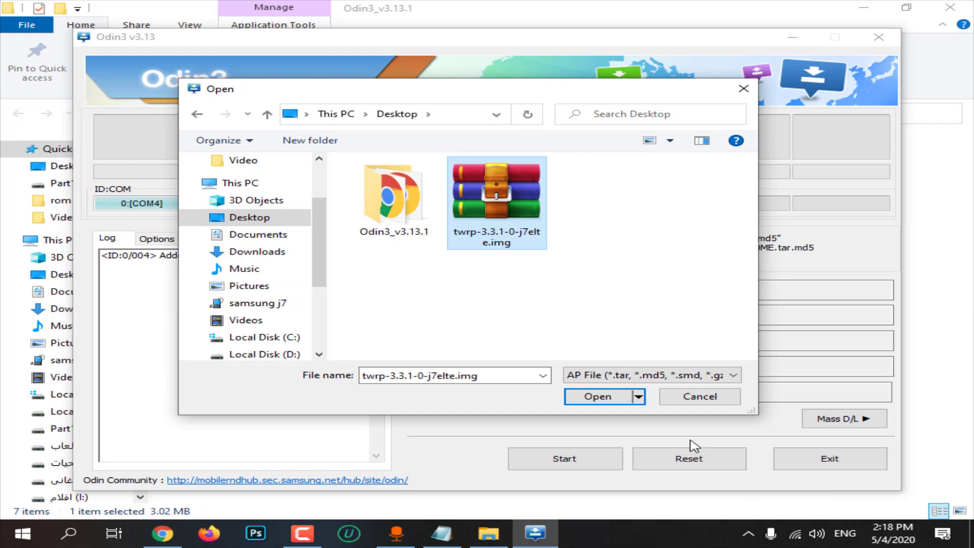
click(601, 399)
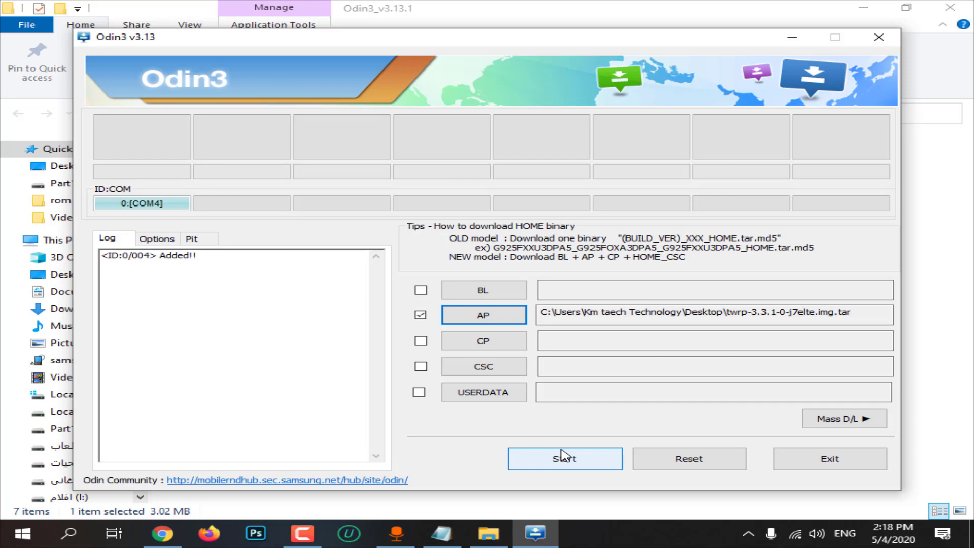
Toggle Odin's Auto Reboot option and start flashing the TWRP file to the connected device.
click(158, 244)
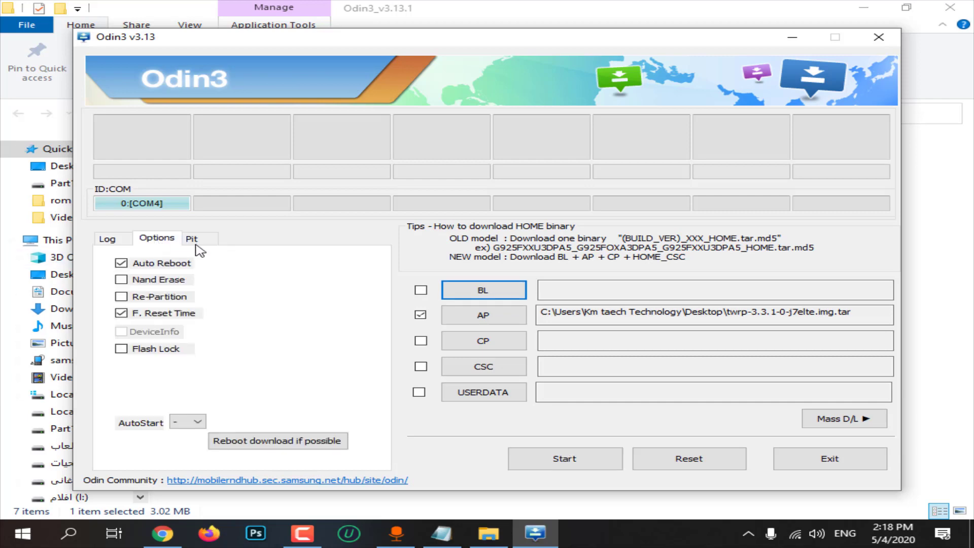
click(146, 268)
click(105, 238)
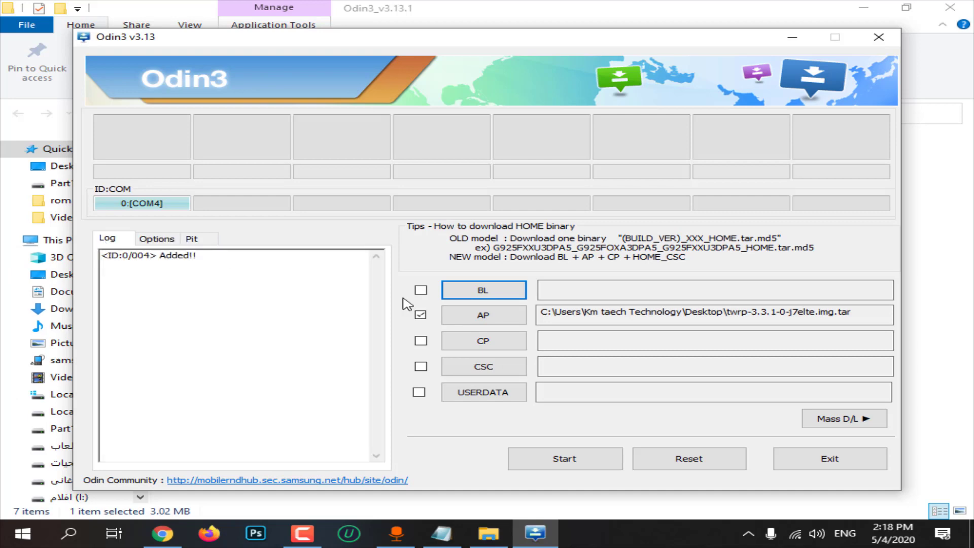
click(569, 469)
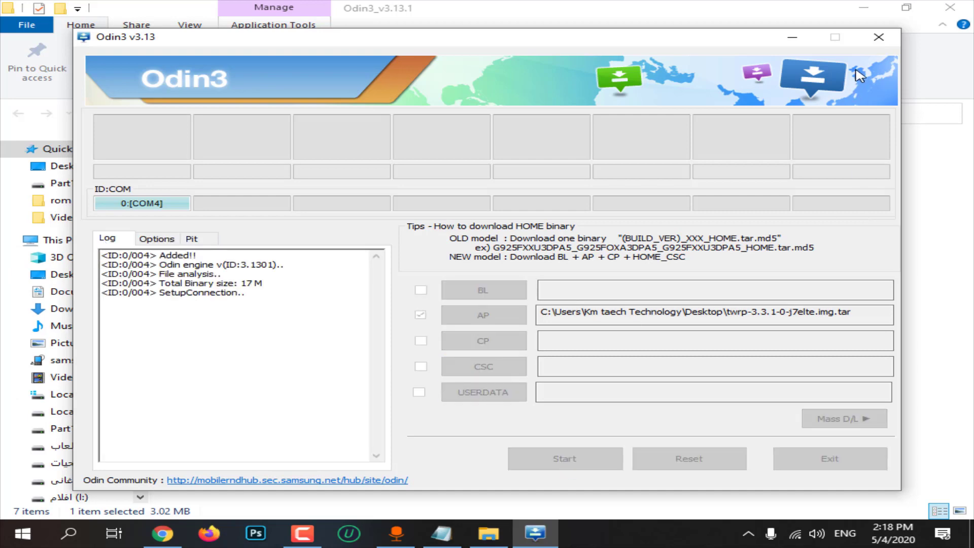
Close Odin and its folder window, and place the Odin3_v3.13.1 folder beside the archives on the desktop.
click(883, 45)
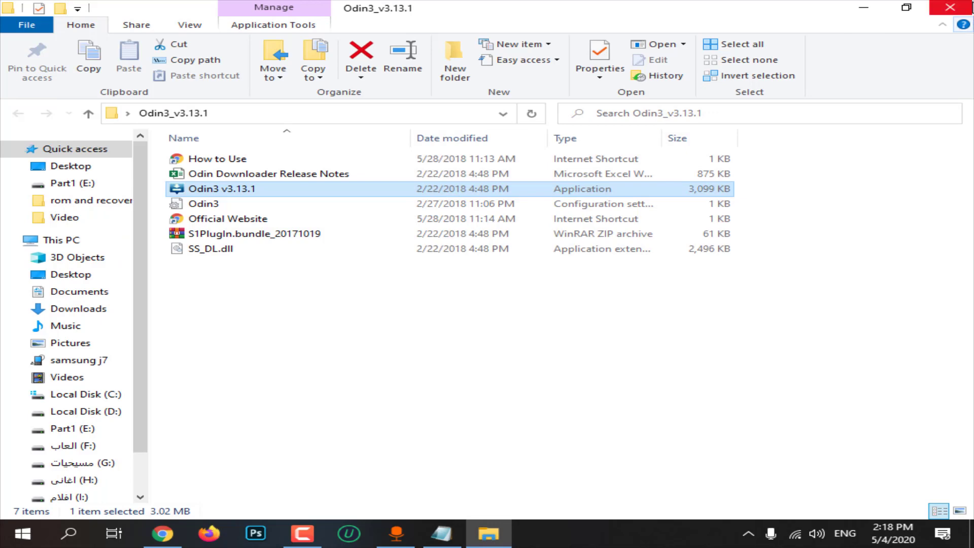
click(950, 7)
drag(580, 200, 580, 76)
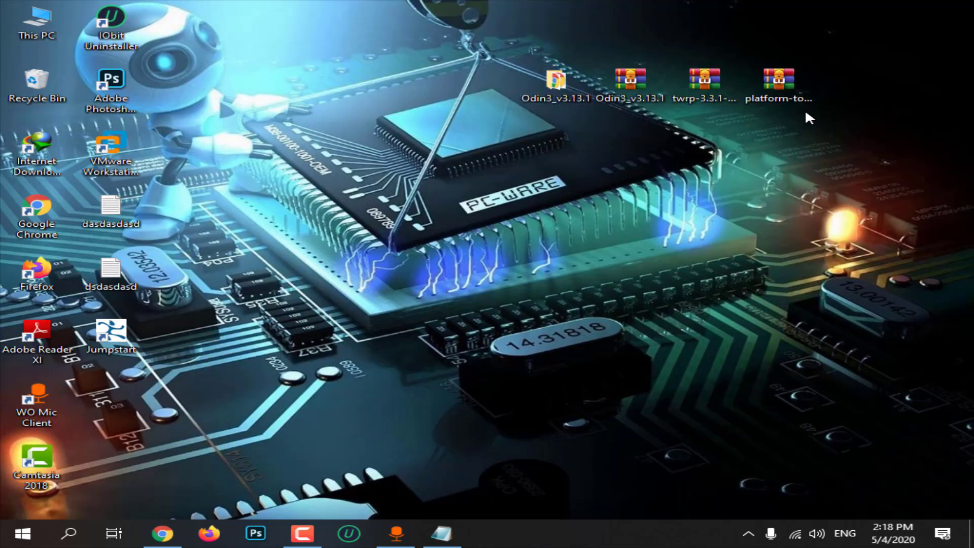
Extract the platform-tools archive onto the desktop and open the extracted folder.
right_click(787, 91)
click(730, 150)
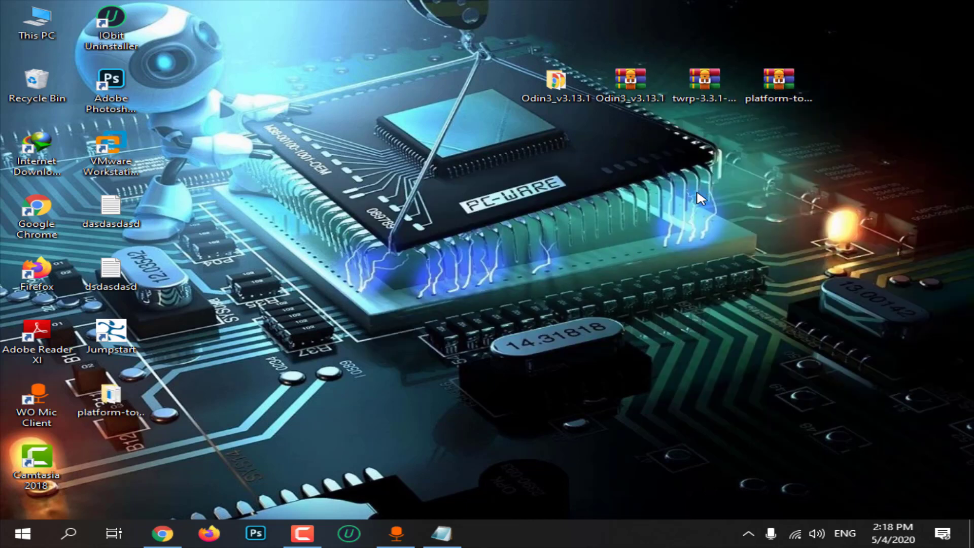
double_click(107, 400)
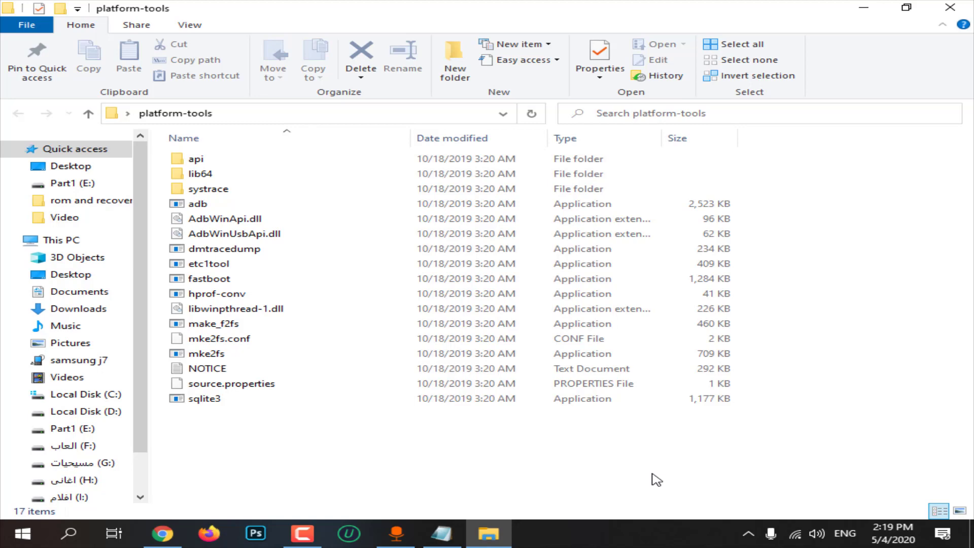
Run adb in a PowerShell window opened from the platform-tools folder, and put both windows away.
right_click(652, 475)
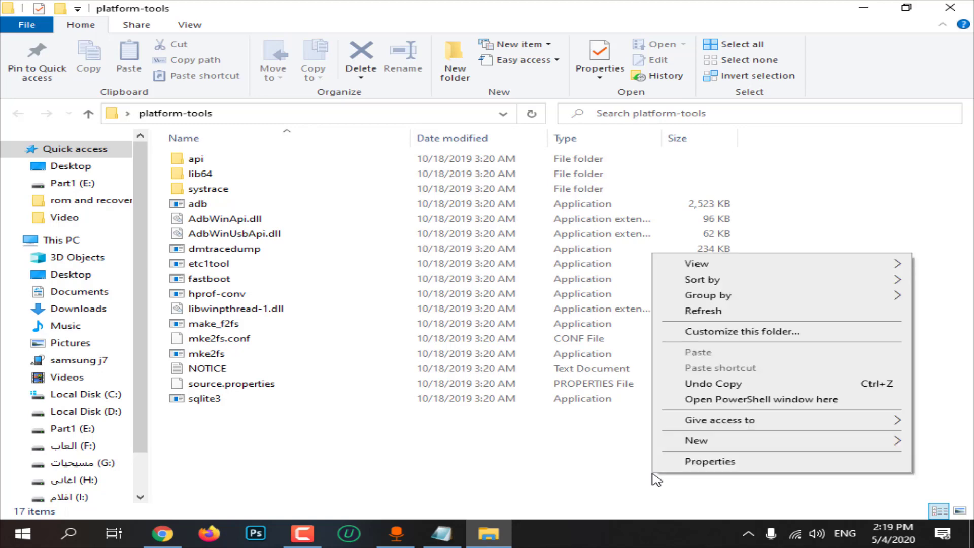
click(710, 400)
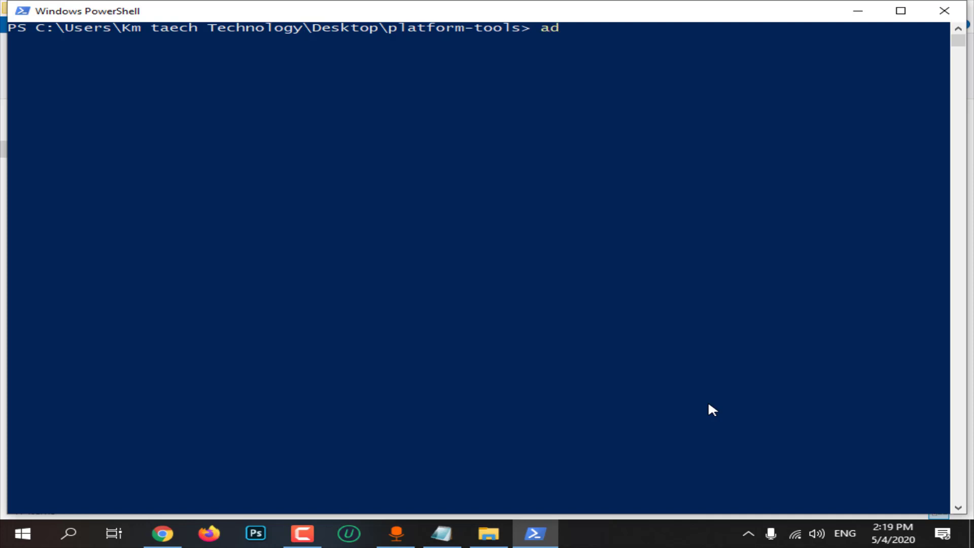
key(Return)
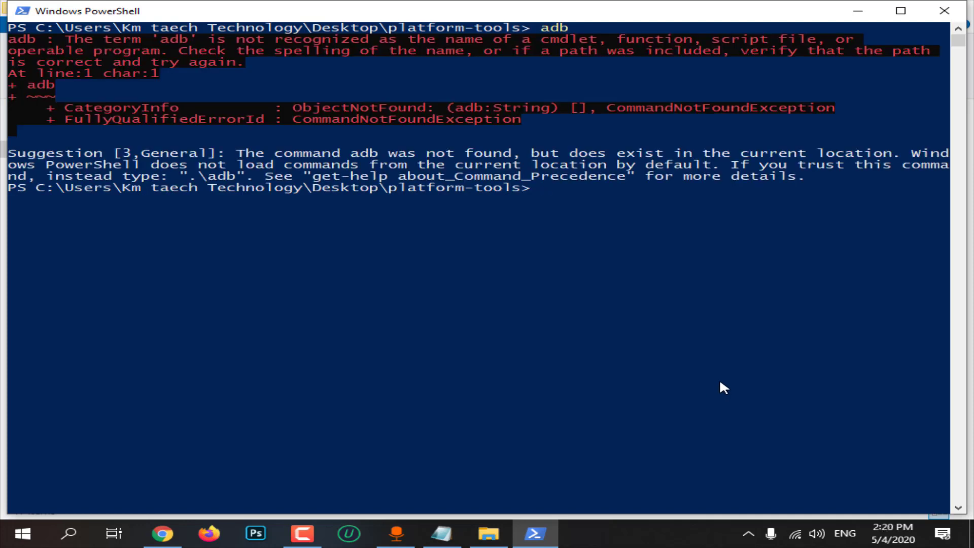
click(945, 10)
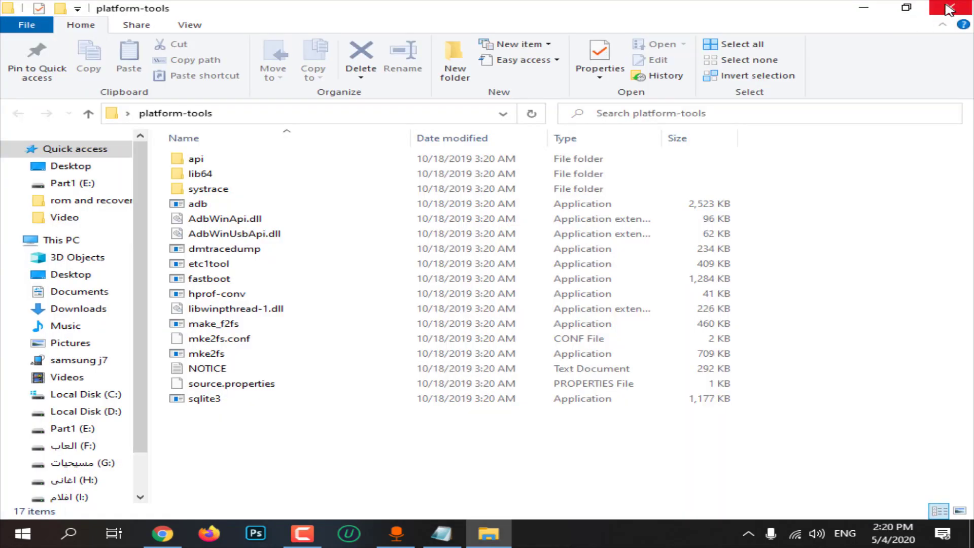
click(864, 8)
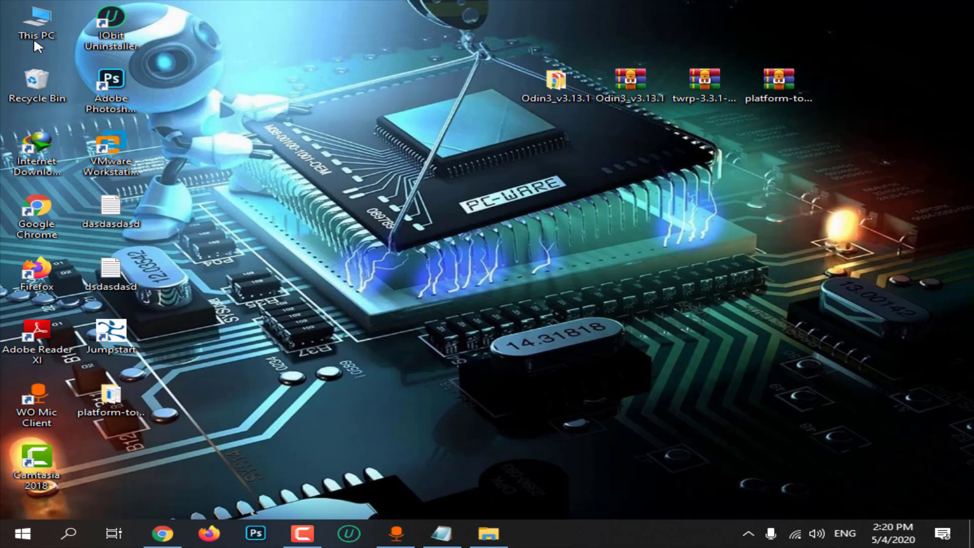
Open the Environment Variables dialog from the advanced system properties of This PC.
right_click(41, 25)
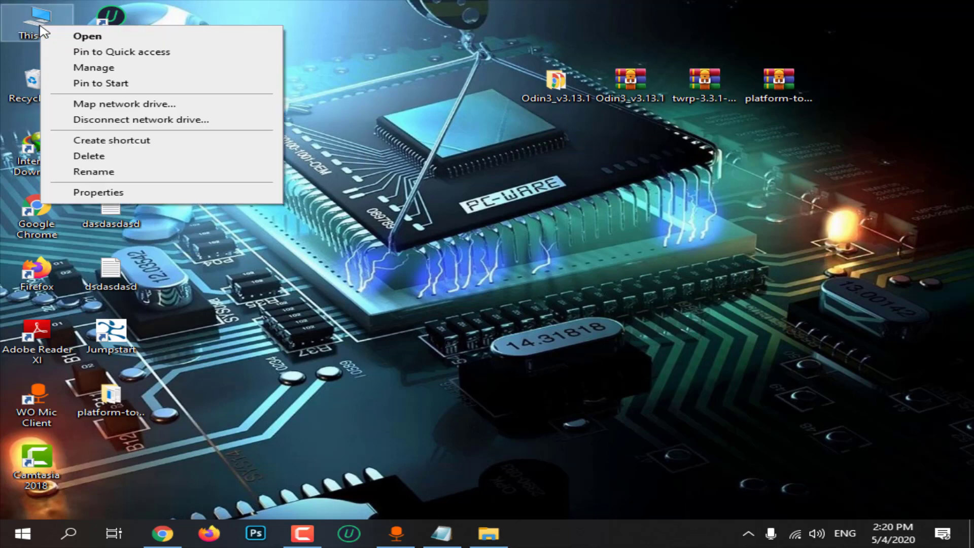
click(102, 193)
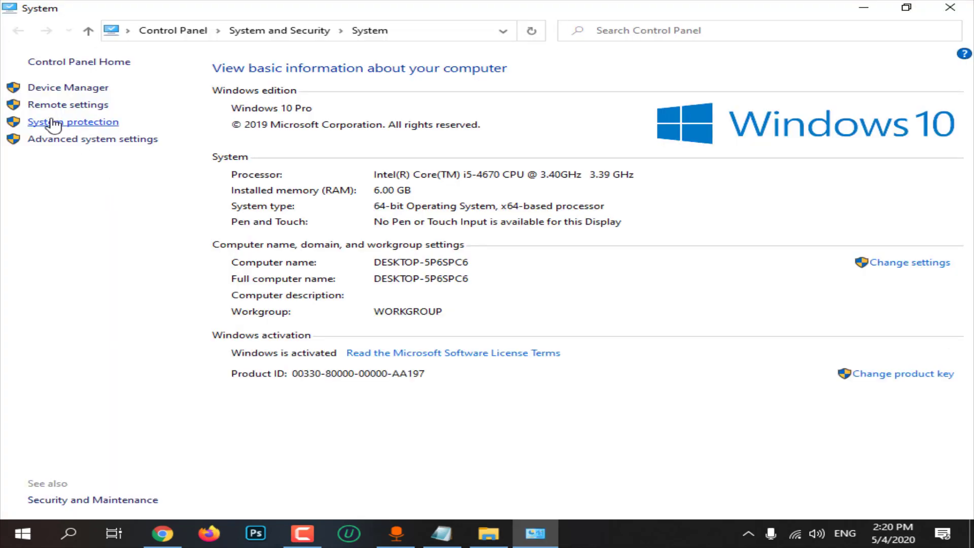
click(55, 126)
key(ctrl+shift+Tab)
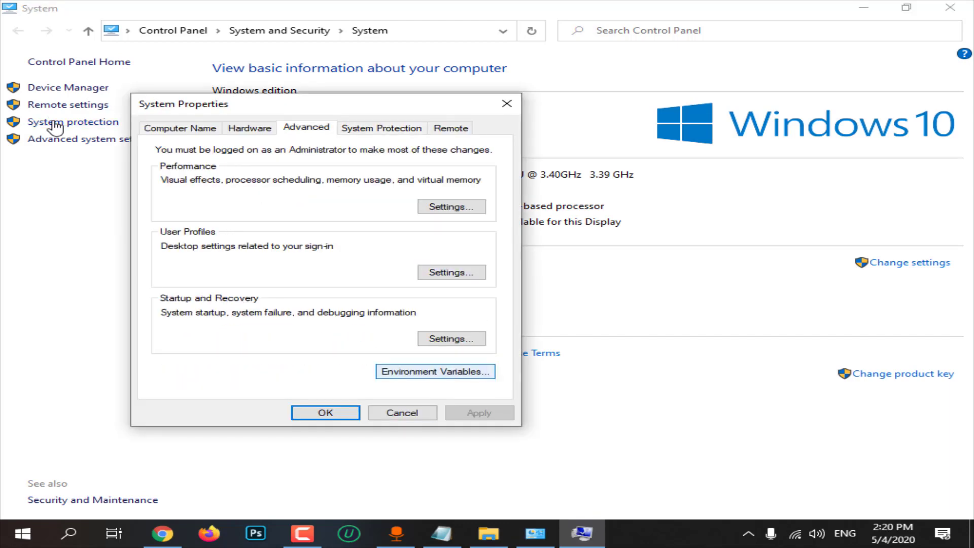
key(Return)
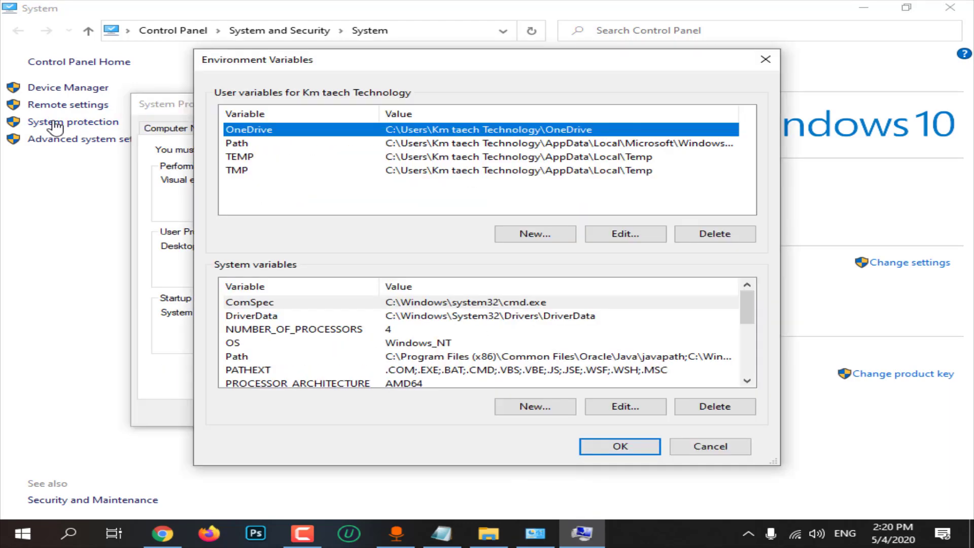
Open the system Path variable for editing.
key(Tab)
key(Tab)
key(Tab)
key(Tab)
key(p)
key(alt+i)
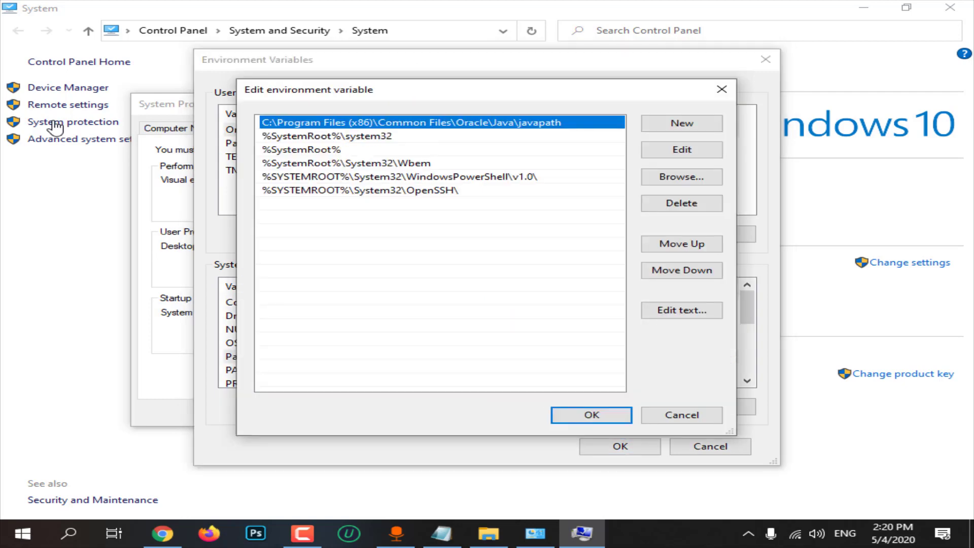
Add the desktop's platform-tools folder as a new entry in the Path variable.
key(alt+n)
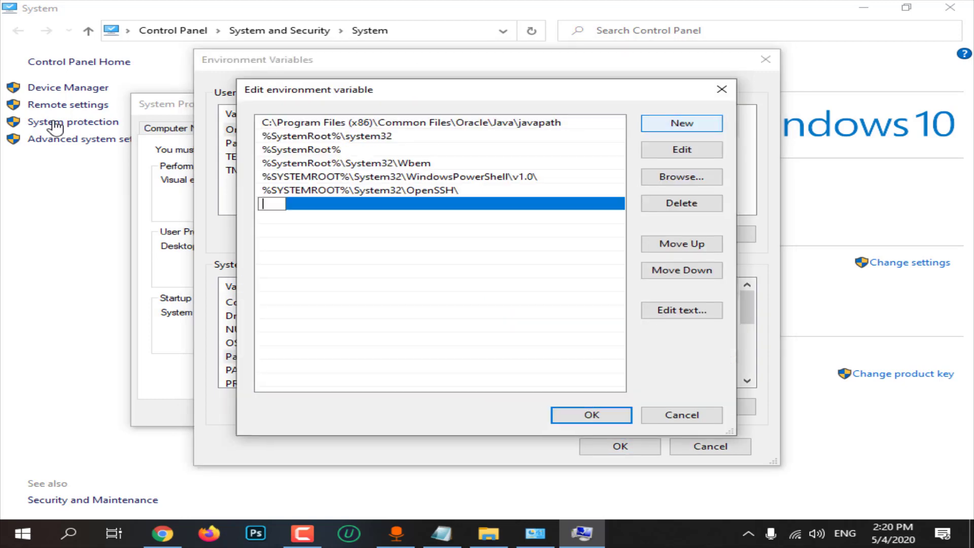
key(alt+b)
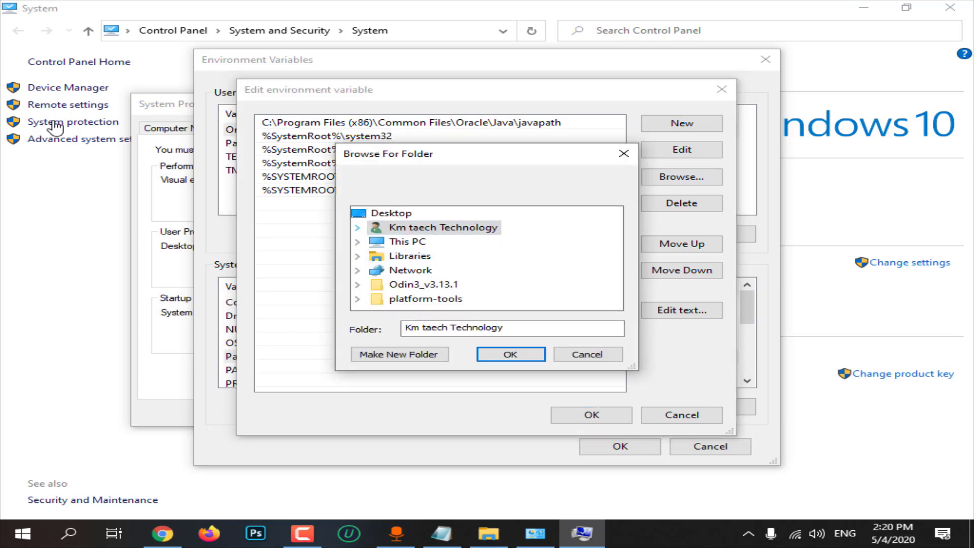
key(Down)
key(Down)
key(Down)
key(Down)
key(Down)
key(Right)
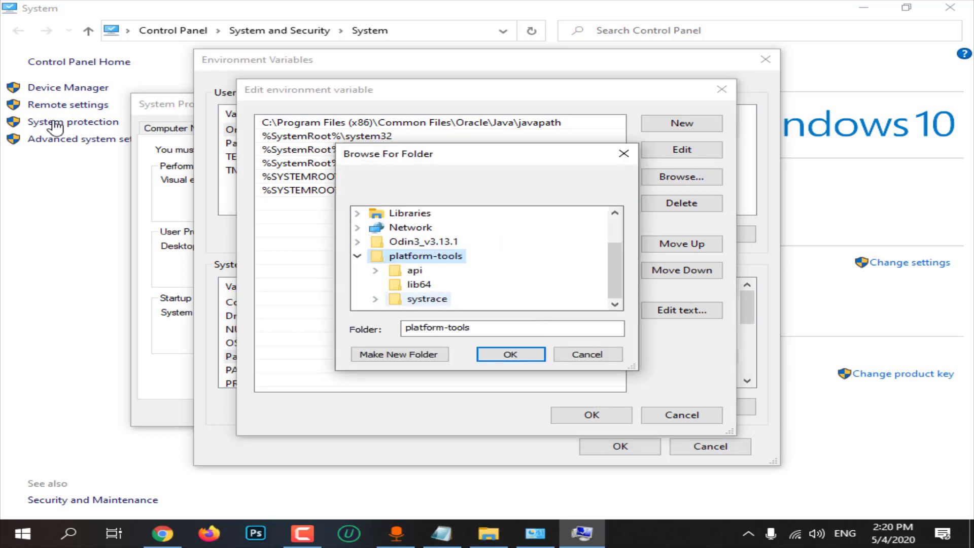
key(Return)
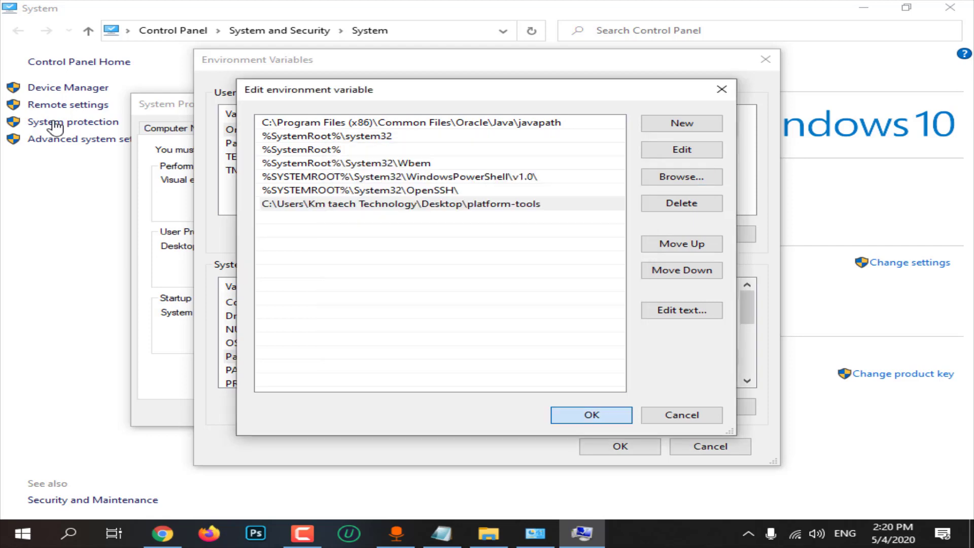
Accept the Path change in all open dialogs and close the System window.
key(Return)
key(Return)
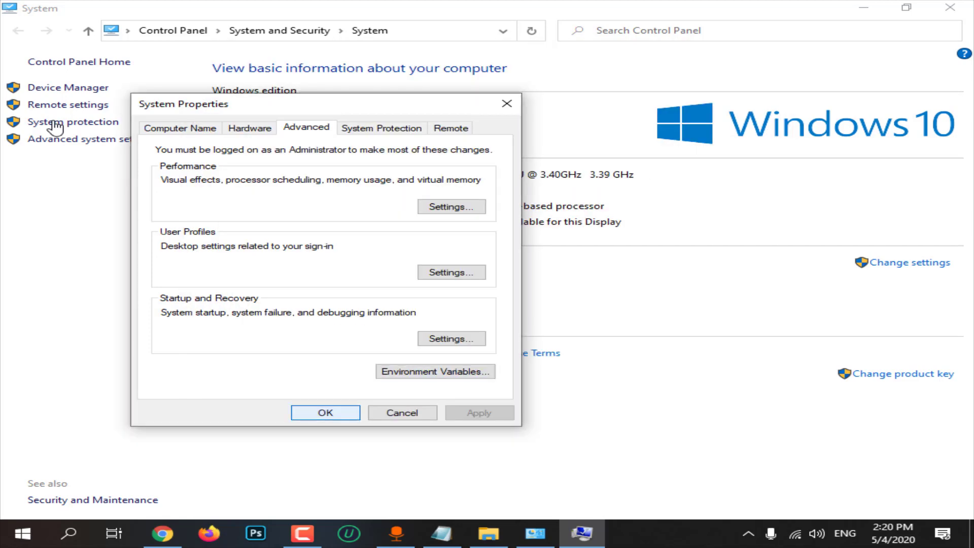
key(Return)
click(950, 7)
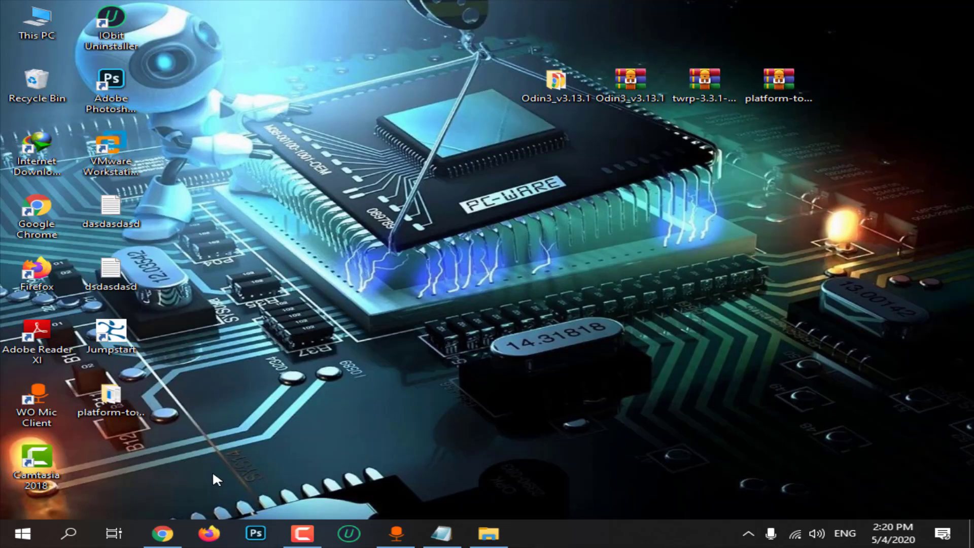
Open PowerShell from the desktop's platform-tools folder, run adb, and look through its help output.
double_click(139, 402)
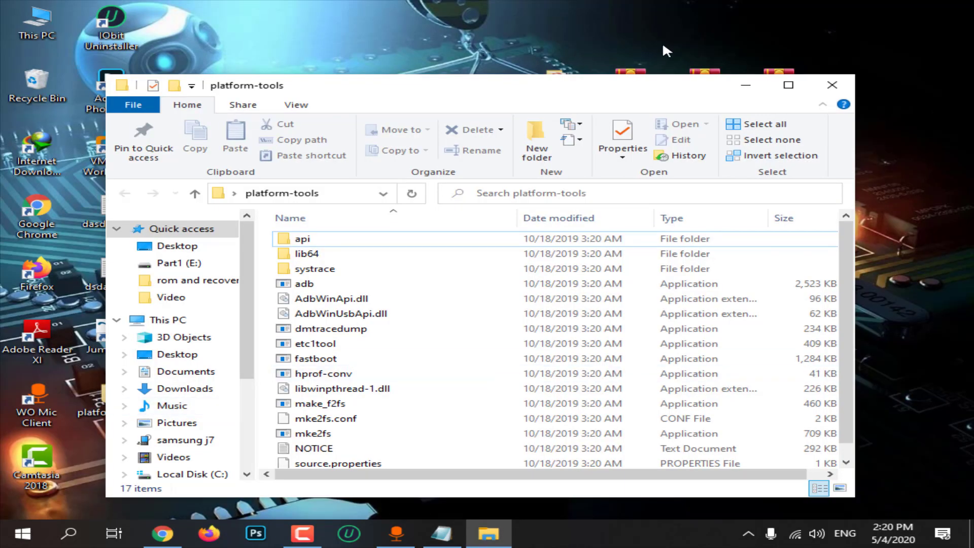
click(788, 85)
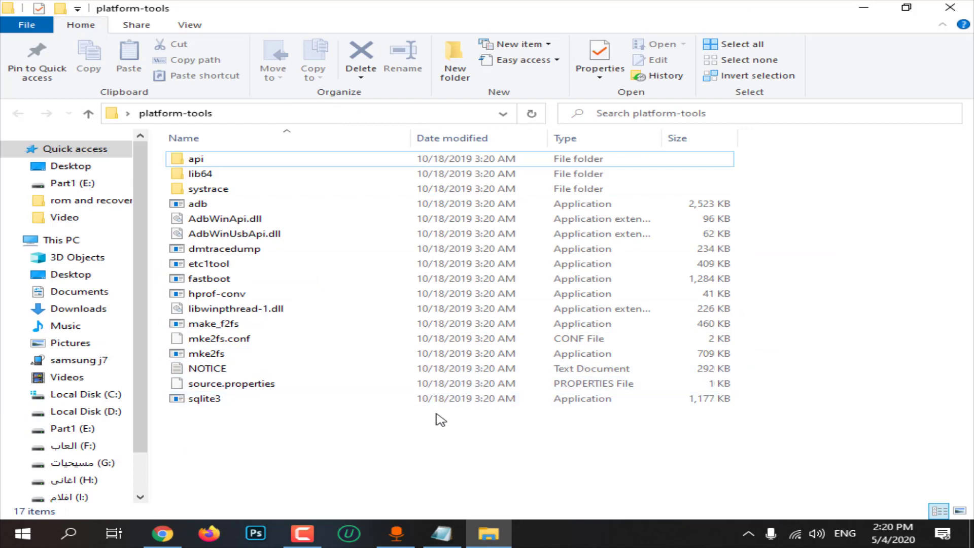
right_click(431, 430)
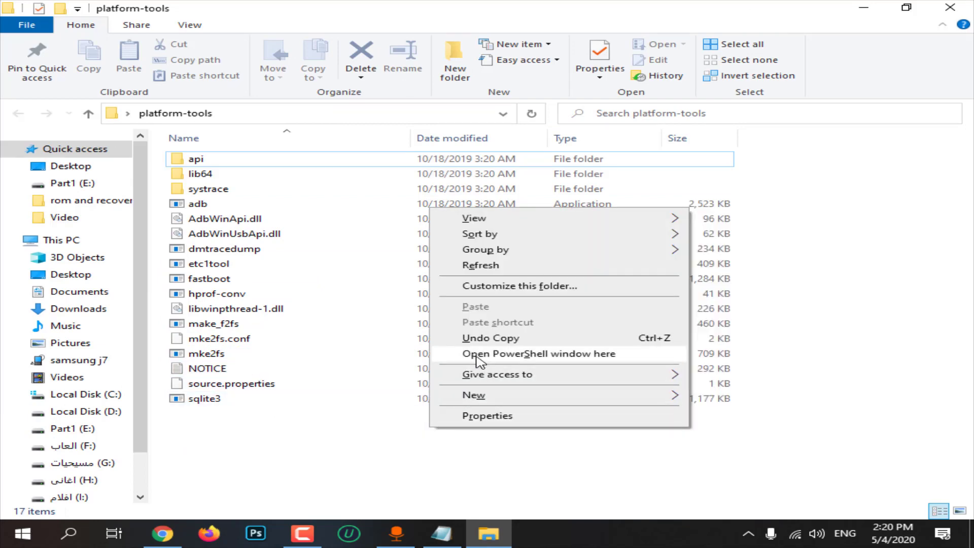
click(479, 355)
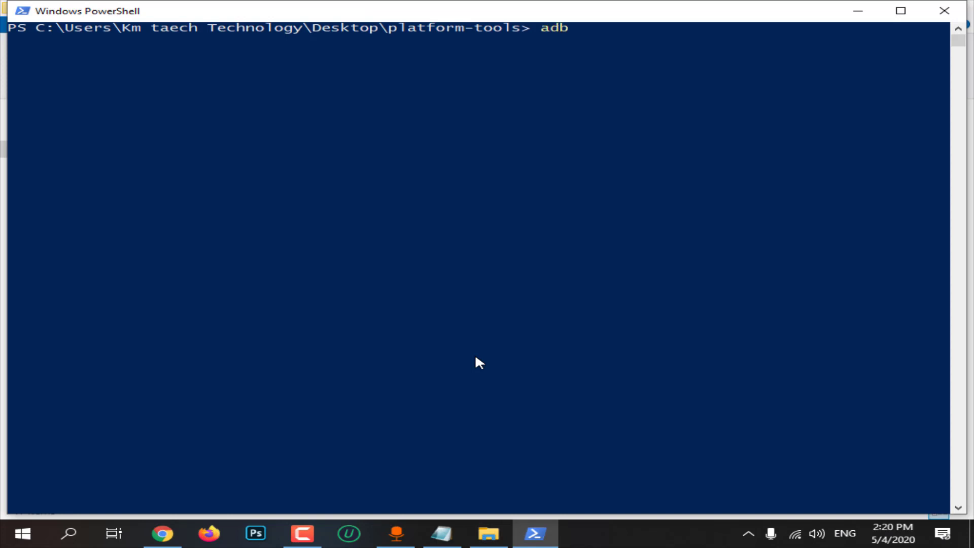
key(Return)
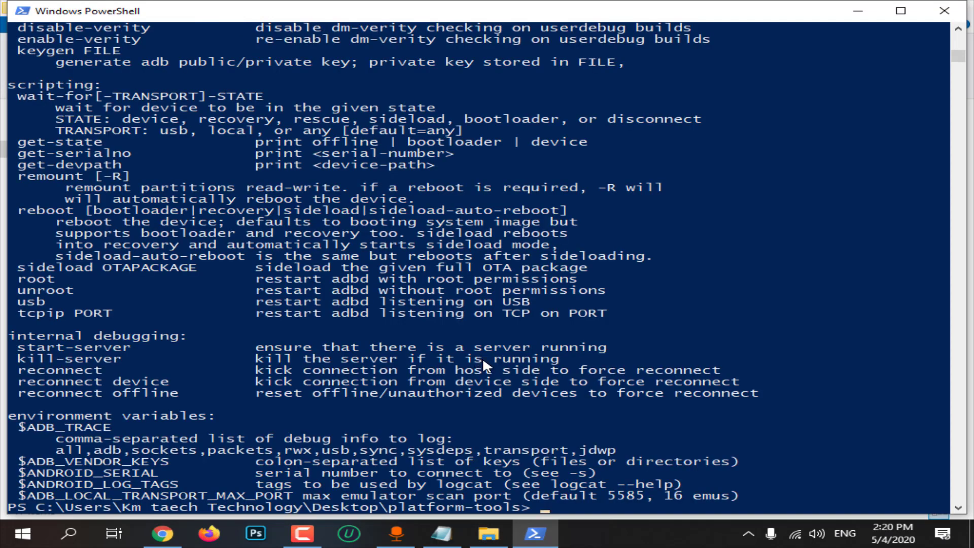
scroll(248, 242, up, 20)
scroll(249, 247, up, 10)
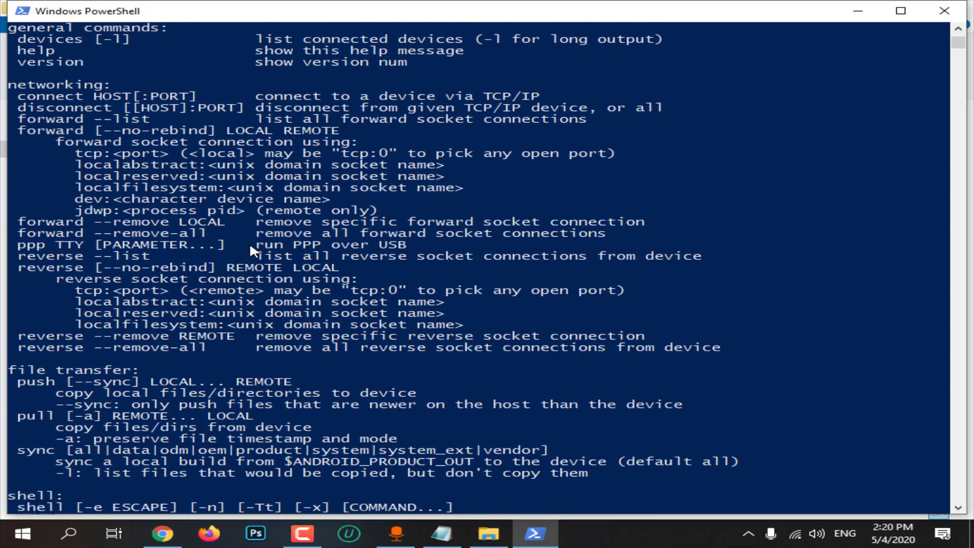
scroll(249, 248, down, 20)
scroll(250, 247, down, 1)
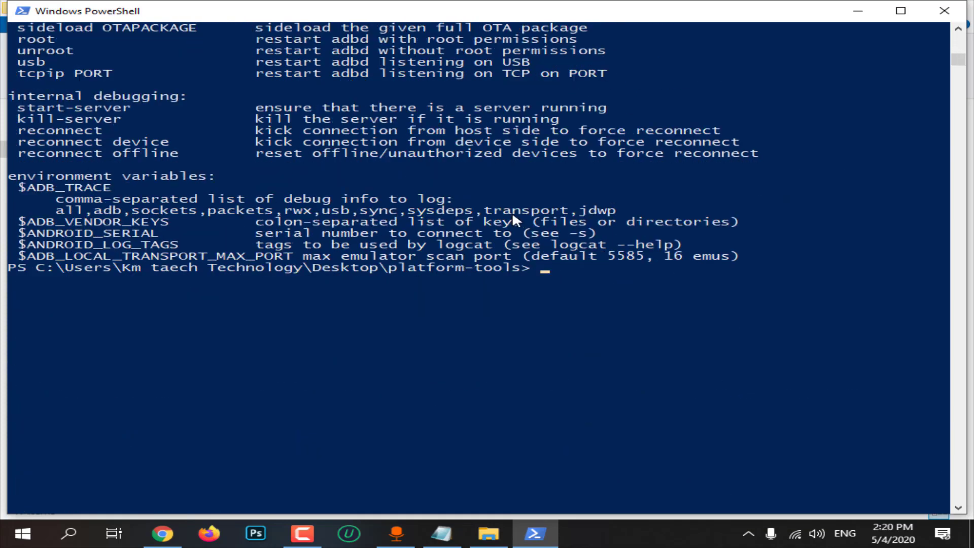
Put away the PowerShell and platform-tools windows and extract the twrp-3.3.1-0-j7elte.img archive directly onto the desktop.
click(863, 15)
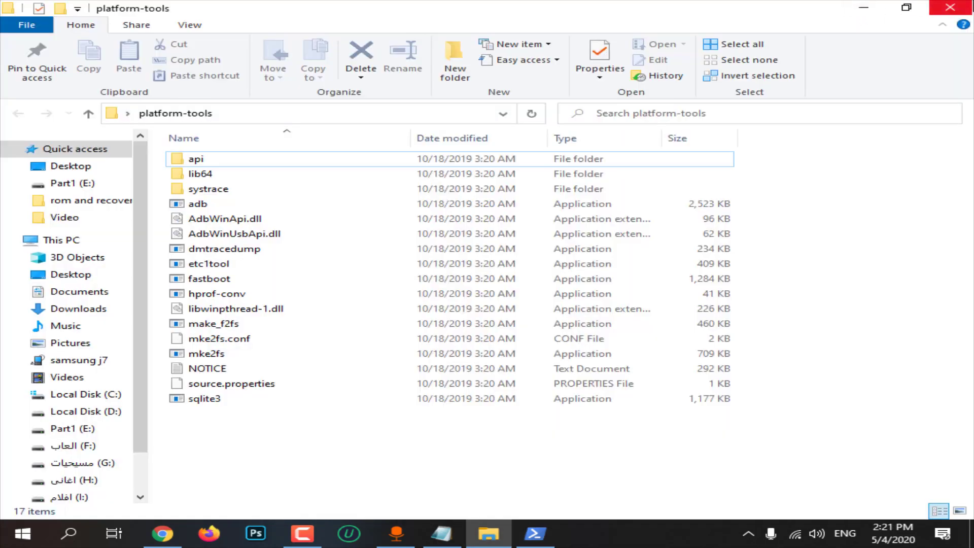
click(865, 12)
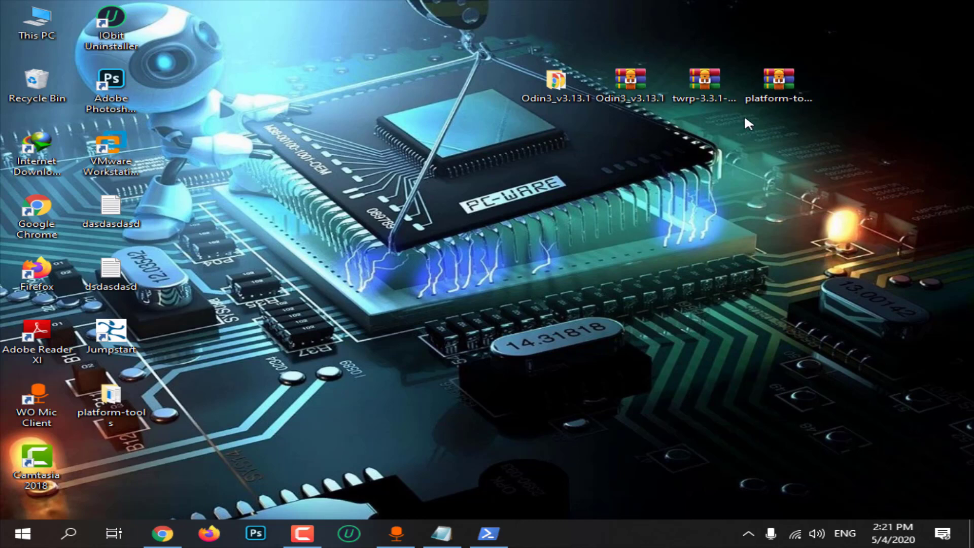
right_click(689, 95)
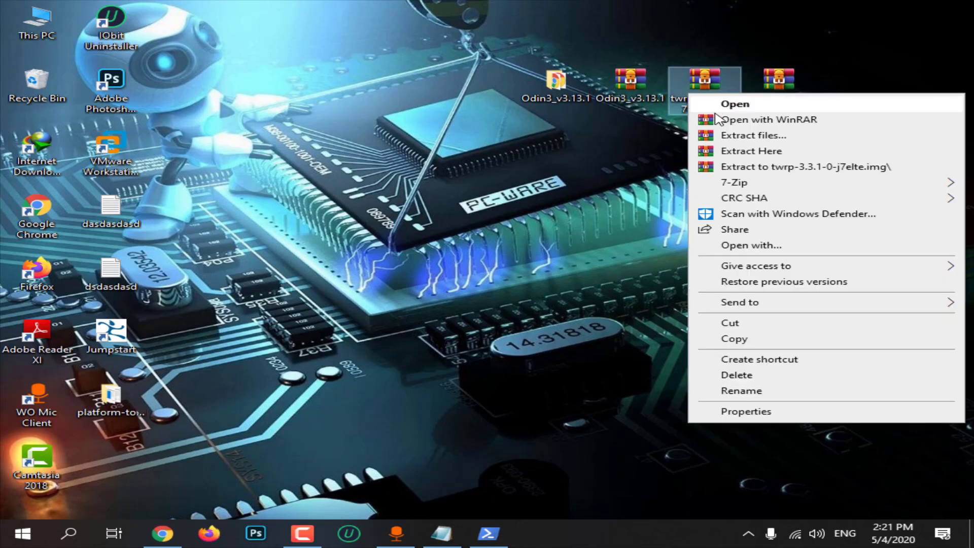
click(713, 151)
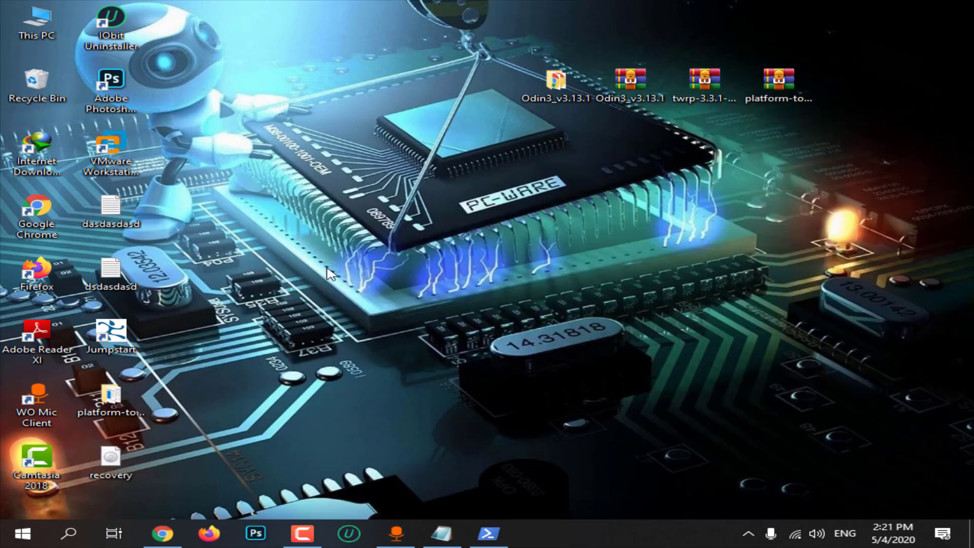
Move the extracted recovery image into the platform-tools folder, open the folder, and select the image there.
click(136, 462)
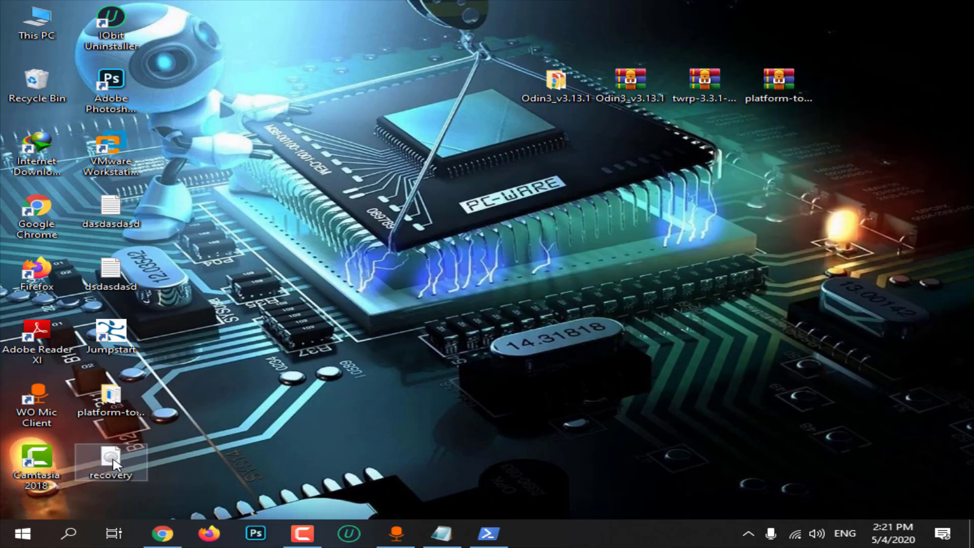
drag(112, 464, 133, 408)
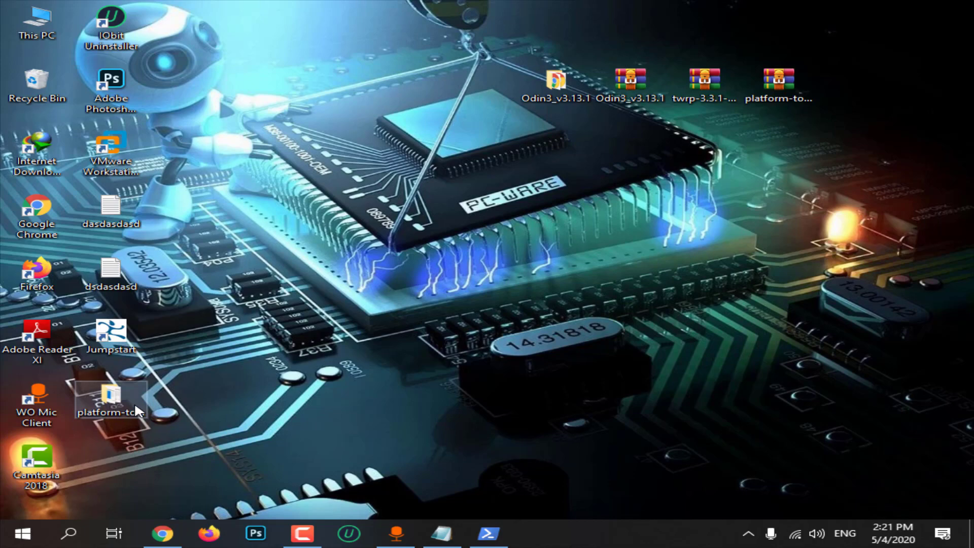
double_click(135, 401)
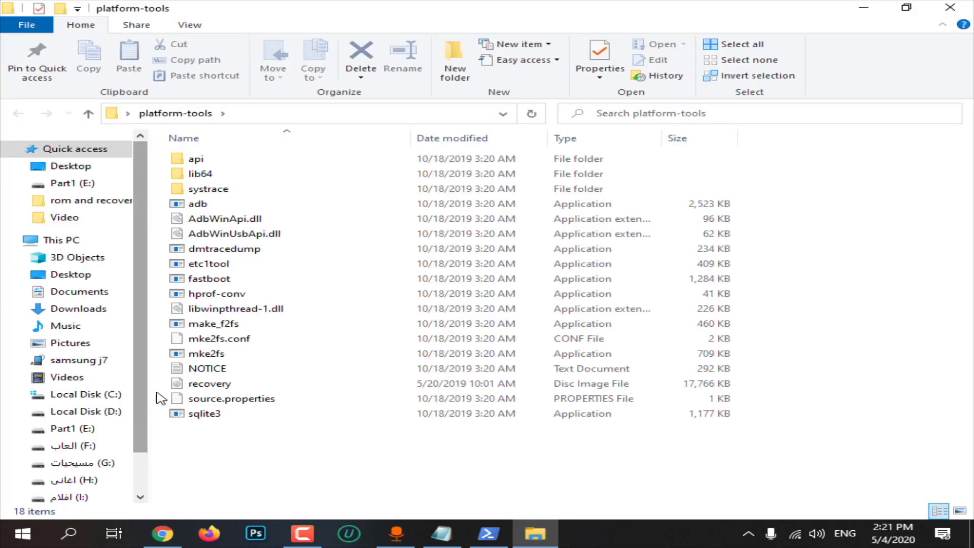
click(210, 383)
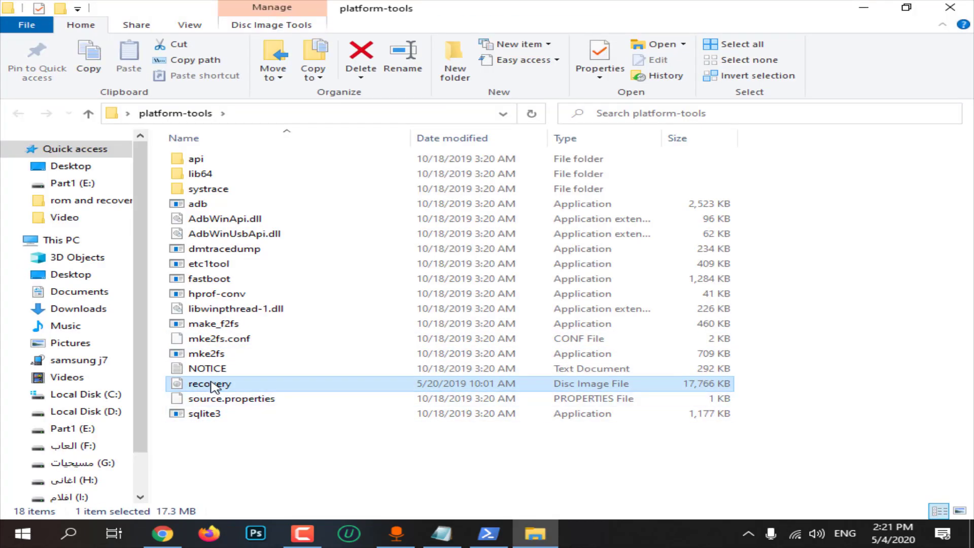
Bring up PowerShell and the Notepad notes, and copy the line "reboot to bootloader".
click(486, 531)
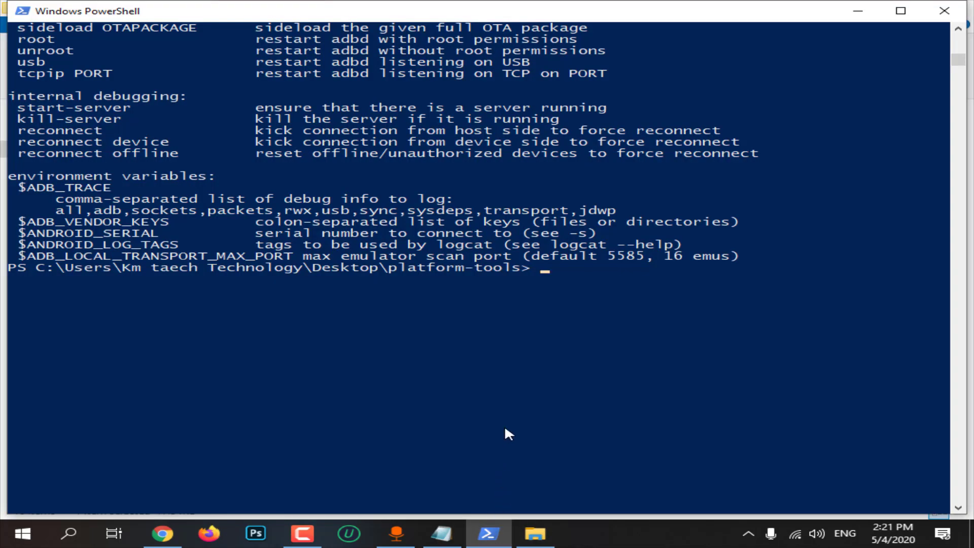
click(441, 532)
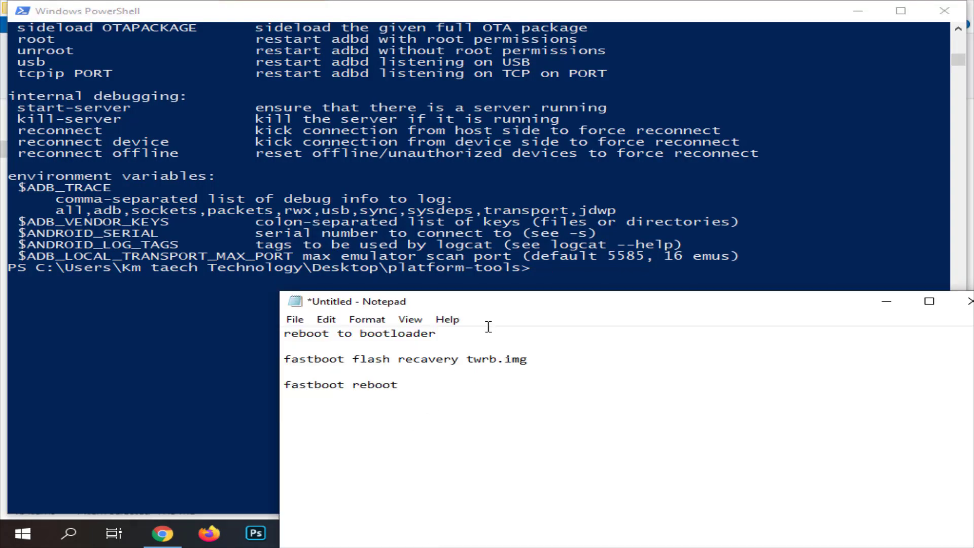
drag(486, 333, 241, 324)
right_click(363, 333)
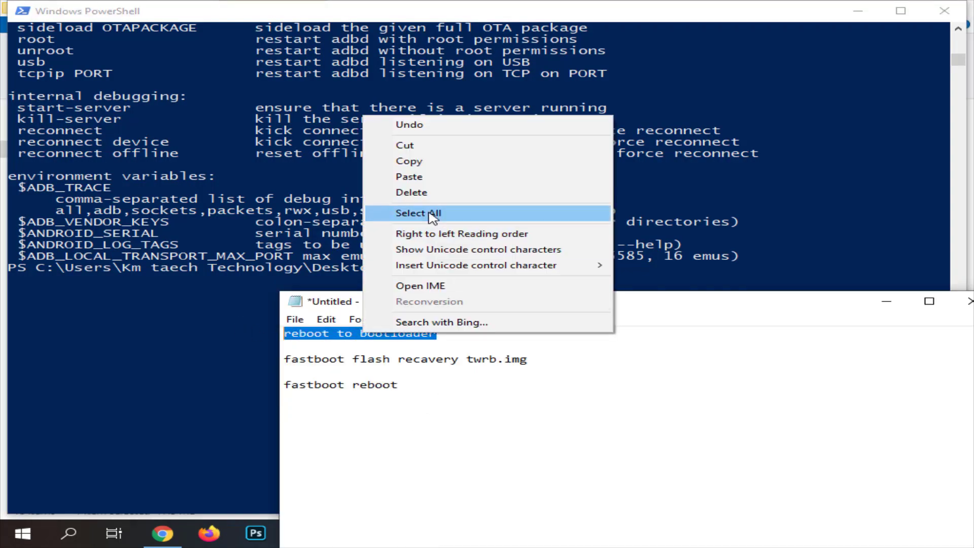
click(416, 164)
Try to run the copied command "reboot to bootloader" in the PowerShell window and point out its output.
click(213, 346)
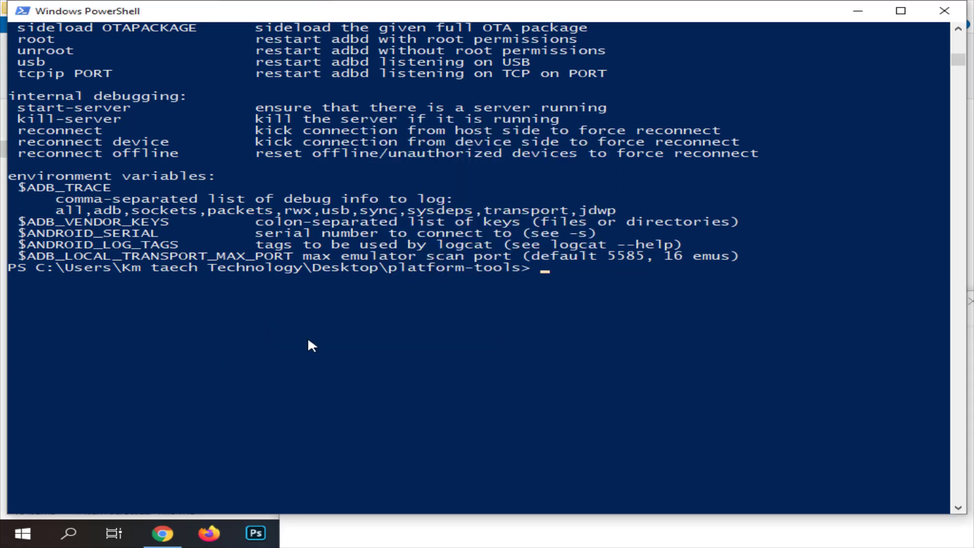
right_click(352, 11)
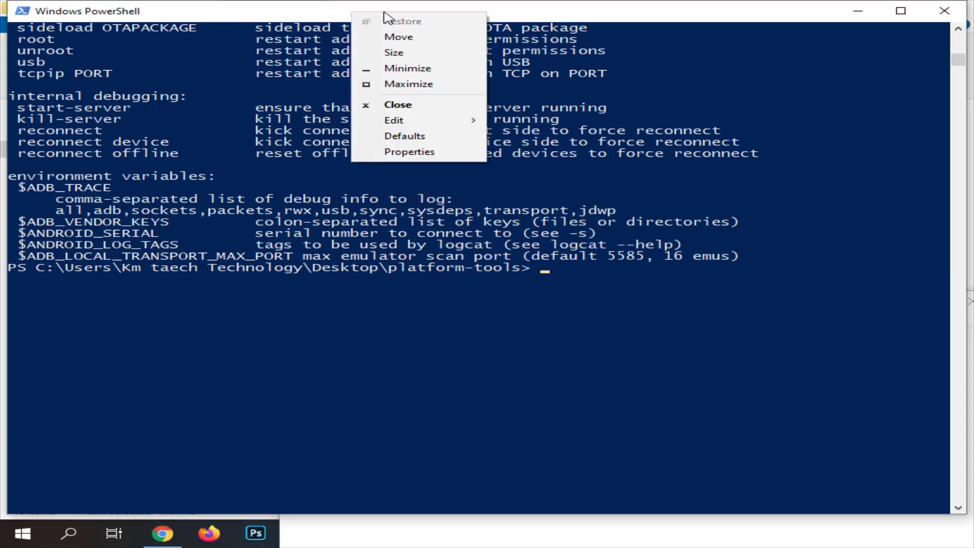
right_click(549, 15)
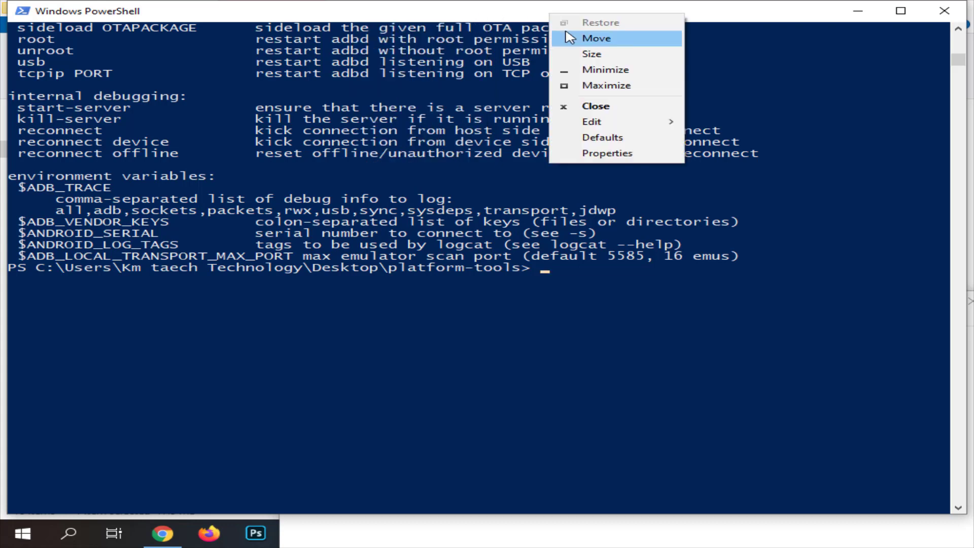
mouse_move(654, 126)
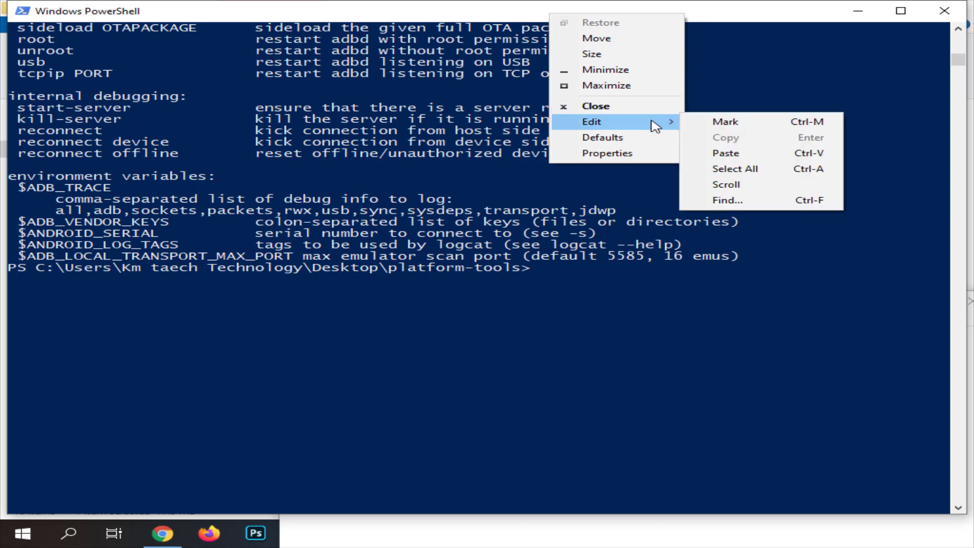
click(725, 153)
key(Return)
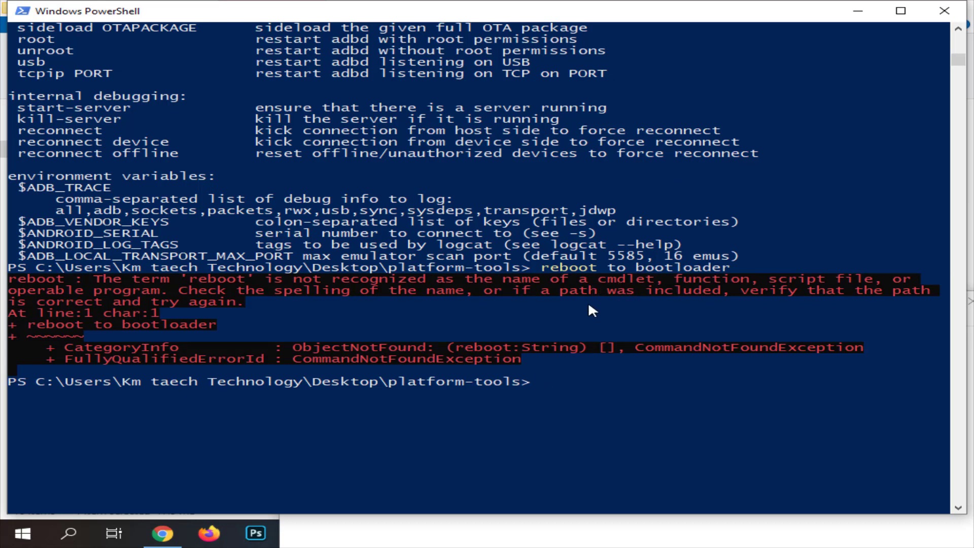
drag(12, 279, 538, 360)
click(583, 370)
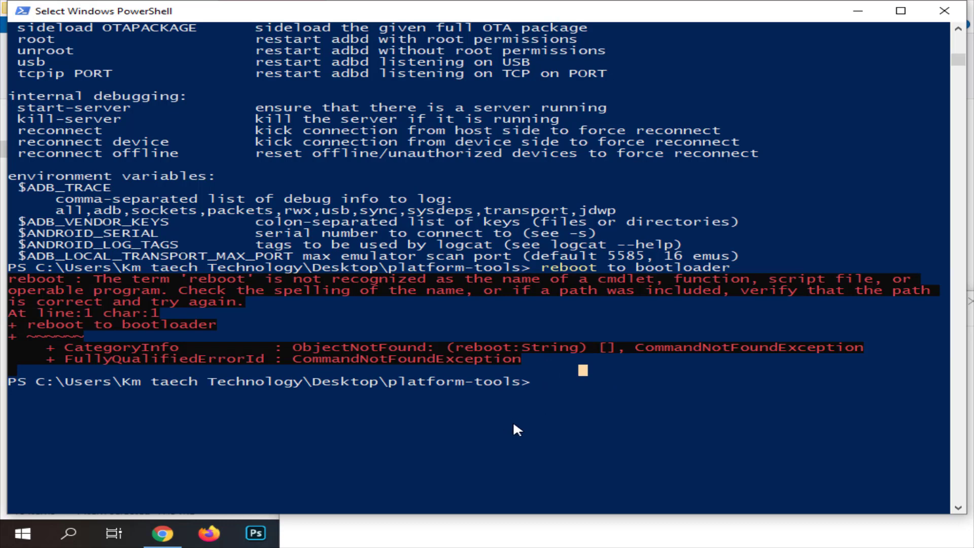
Copy the line "fastboot flash recavery twrb.img" from the Notepad notes and paste it at the PowerShell prompt.
click(292, 531)
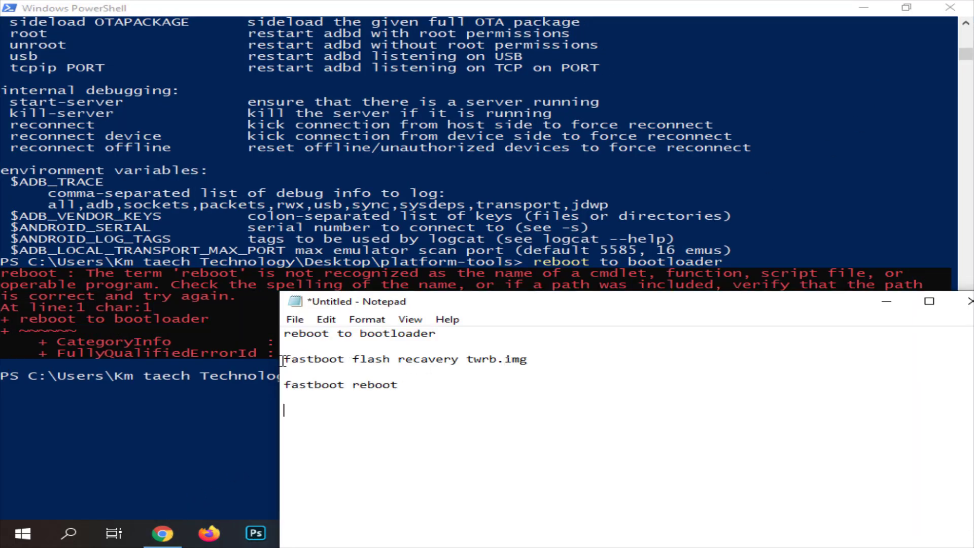
drag(283, 361, 527, 361)
right_click(375, 361)
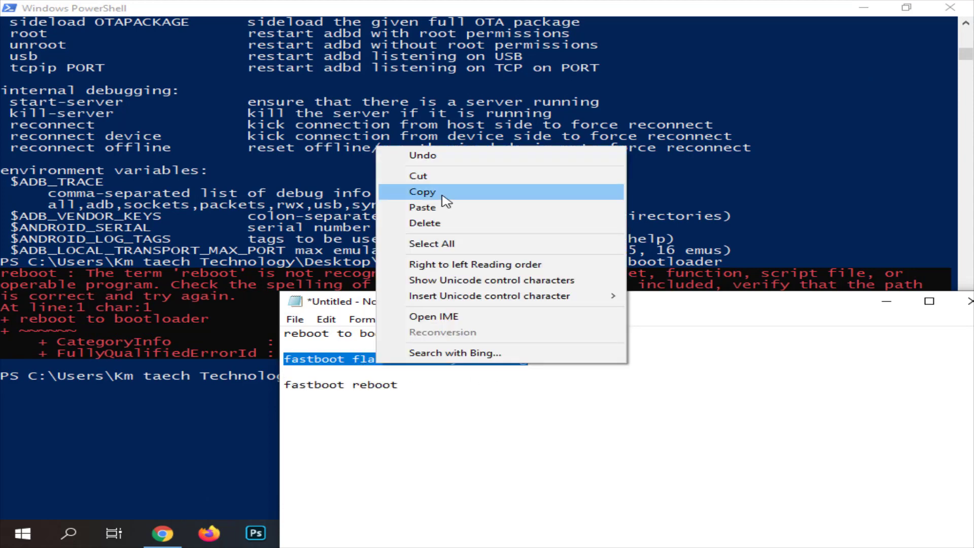
click(422, 191)
key(alt+Tab)
right_click(665, 371)
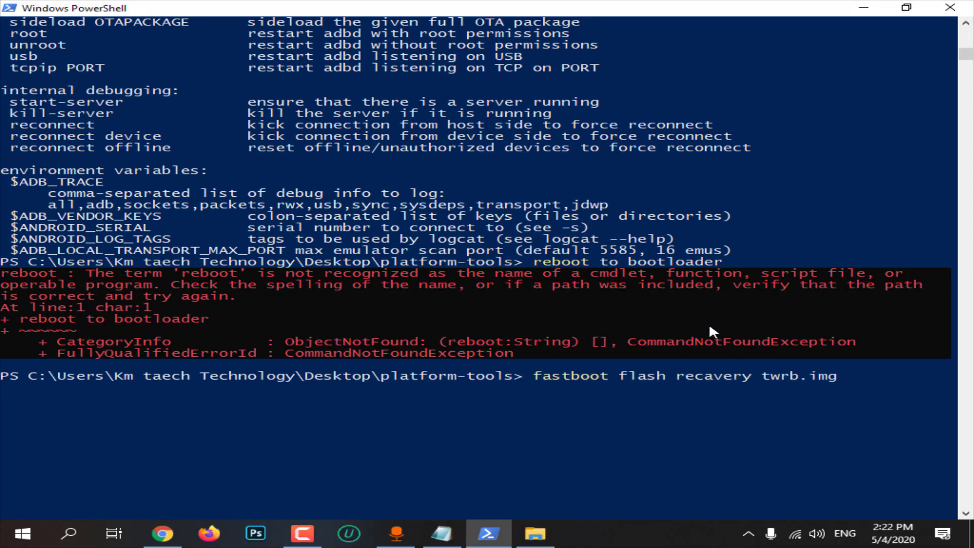
Append the path of the recovery image in the platform-tools folder to the fastboot command at the PowerShell prompt.
click(534, 533)
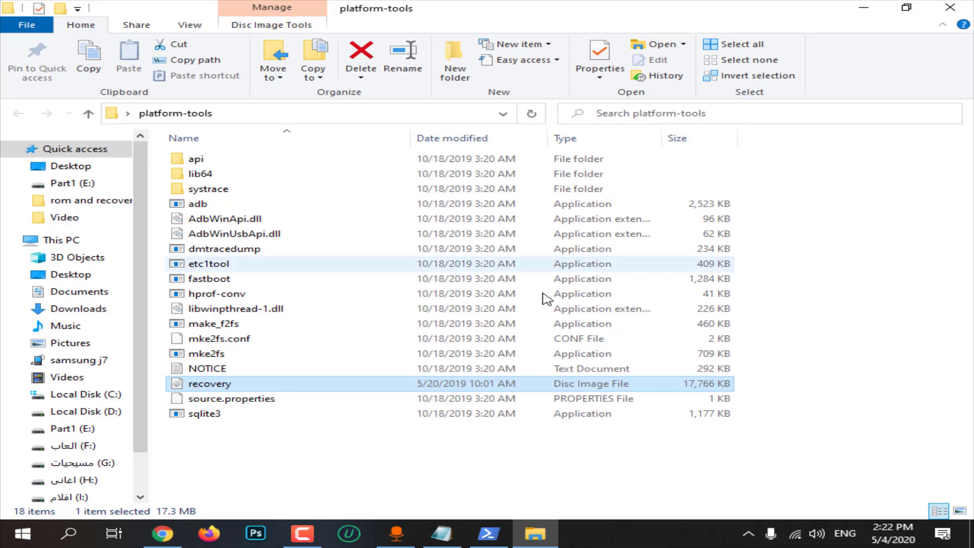
click(337, 388)
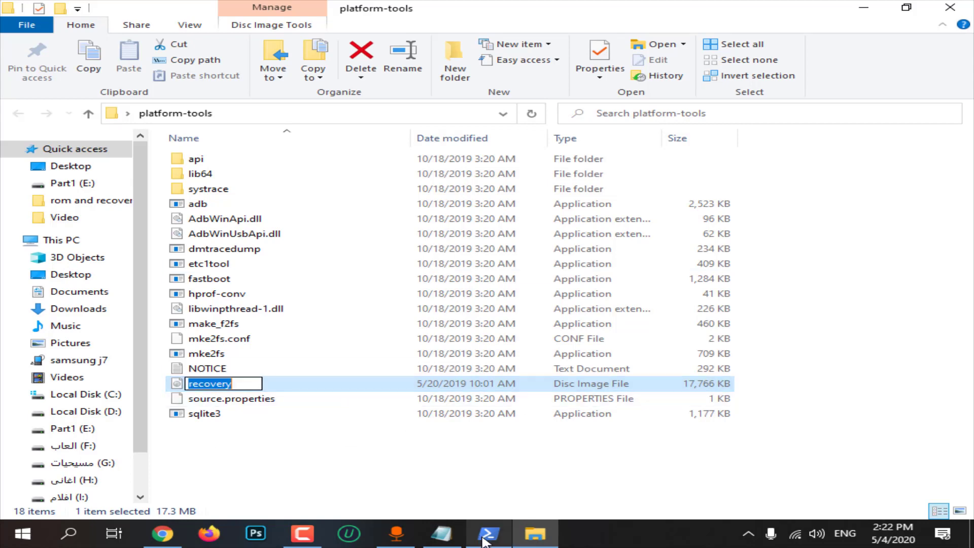
click(485, 540)
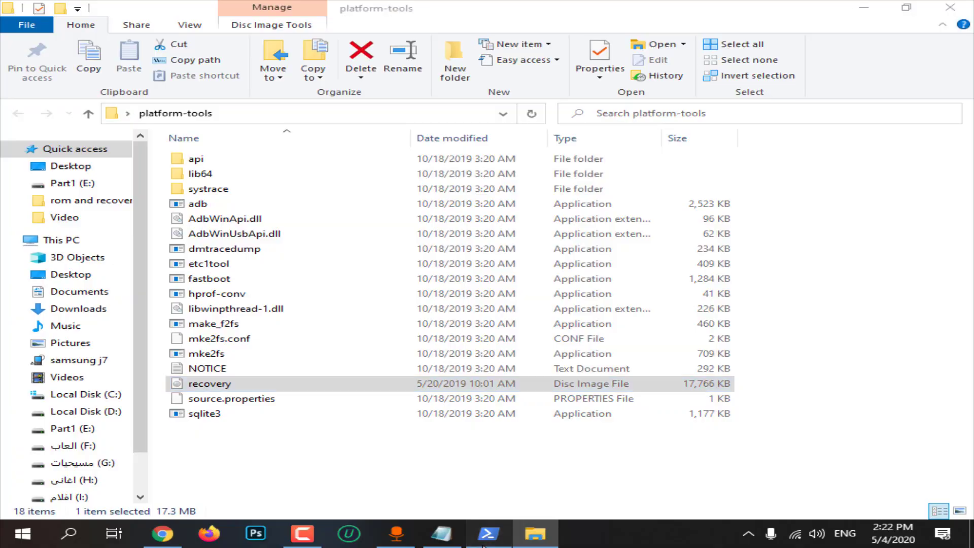
click(483, 543)
click(483, 543)
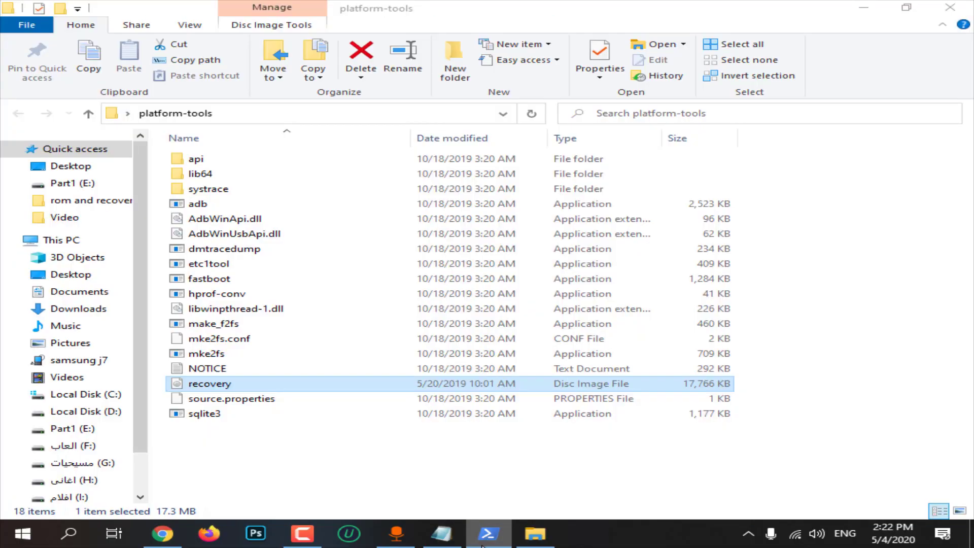
drag(276, 383, 609, 430)
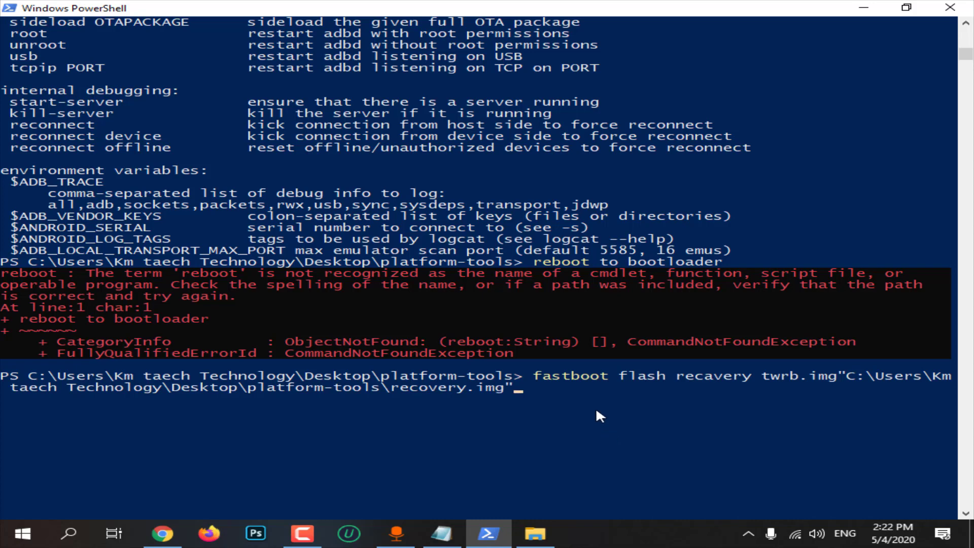
Clear the entire fastboot command and the appended file path from the PowerShell prompt.
key(BackSpace)
key(BackSpace)
key(BackSpace)
key(BackSpace)
key(BackSpace)
key(BackSpace)
key(BackSpace)
key(BackSpace)
key(BackSpace)
key(BackSpace)
key(BackSpace)
key(BackSpace)
key(BackSpace)
key(BackSpace)
key(BackSpace)
key(BackSpace)
key(BackSpace)
key(BackSpace)
key(BackSpace)
key(BackSpace)
key(BackSpace)
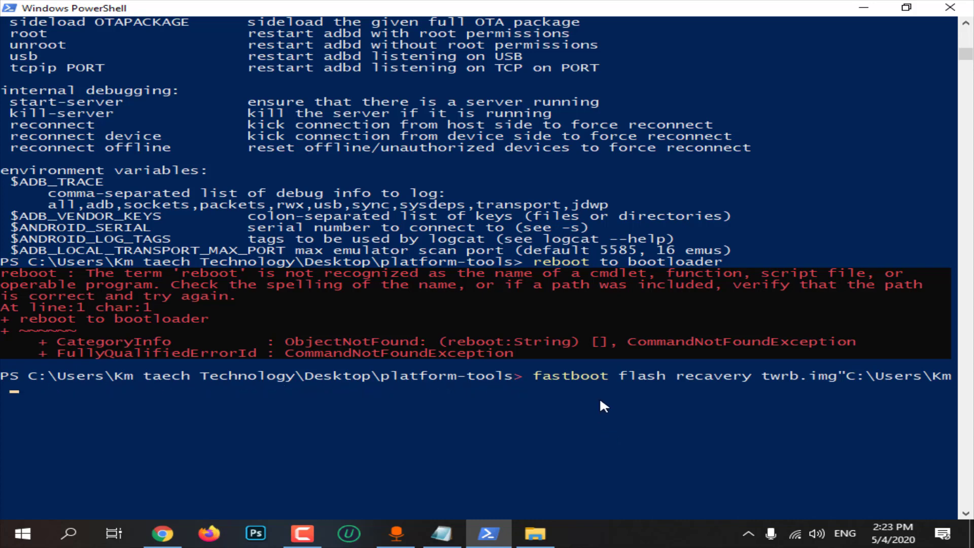
key(BackSpace)
key(BackSpace)
key(BackSpace)
key(BackSpace)
key(BackSpace)
key(BackSpace)
key(BackSpace)
key(BackSpace)
key(BackSpace)
key(BackSpace)
key(BackSpace)
key(BackSpace)
key(BackSpace)
key(BackSpace)
key(BackSpace)
key(BackSpace)
key(BackSpace)
key(BackSpace)
key(BackSpace)
key(BackSpace)
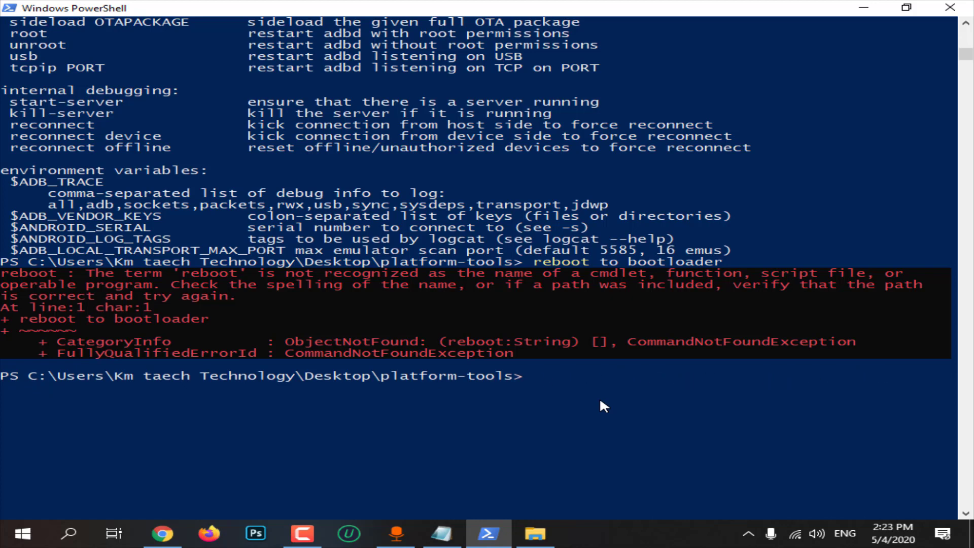
Insert the full path of recovery.img from the platform-tools folder at the empty PowerShell prompt and run it.
click(864, 7)
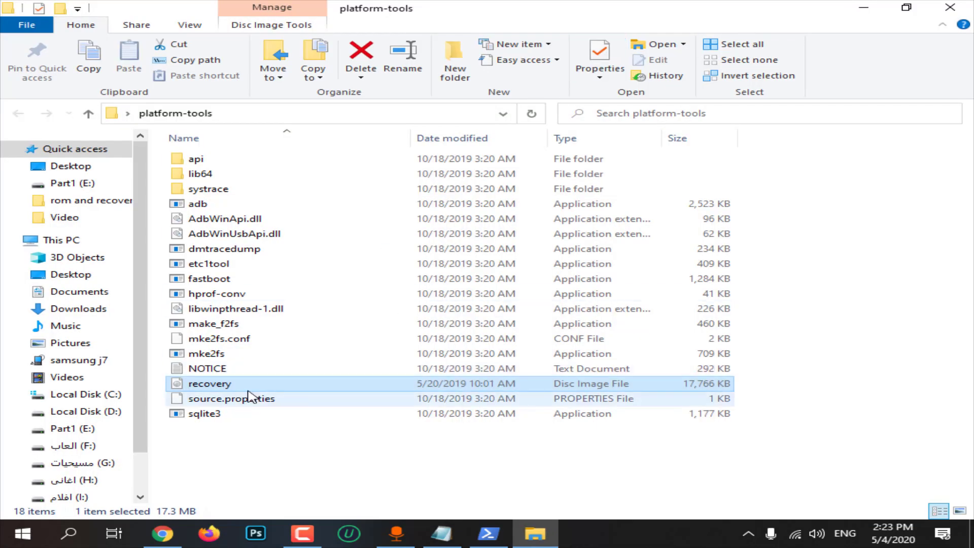
drag(239, 387, 598, 452)
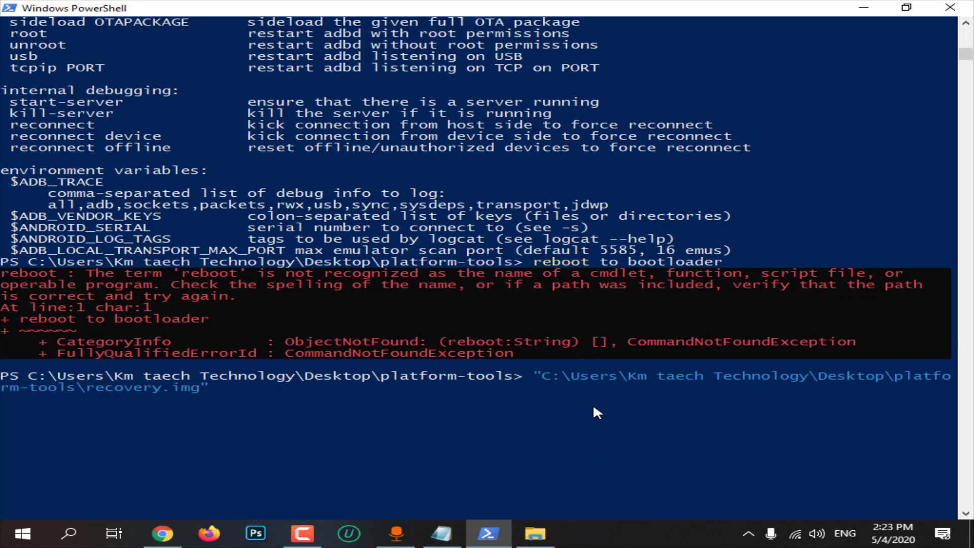
key(Return)
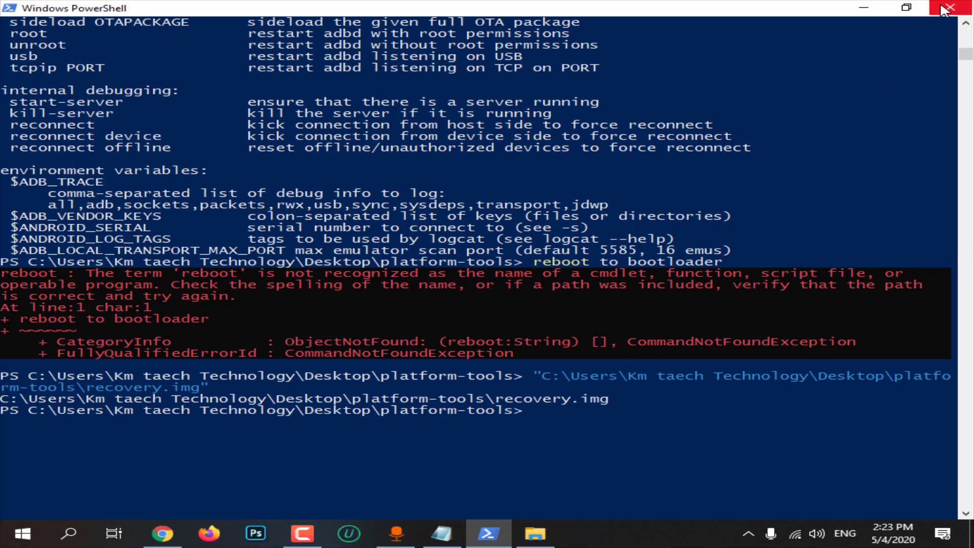
Bring up the Notepad notes and highlight the lines "fastboot flash recavery twrb.img" and "fastboot reboot".
click(441, 534)
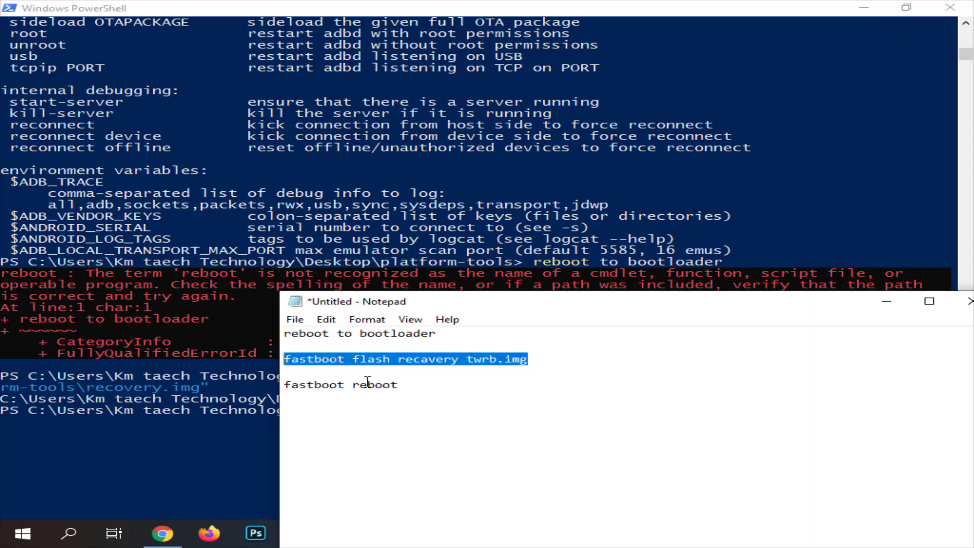
drag(580, 361, 264, 365)
right_click(409, 365)
click(350, 411)
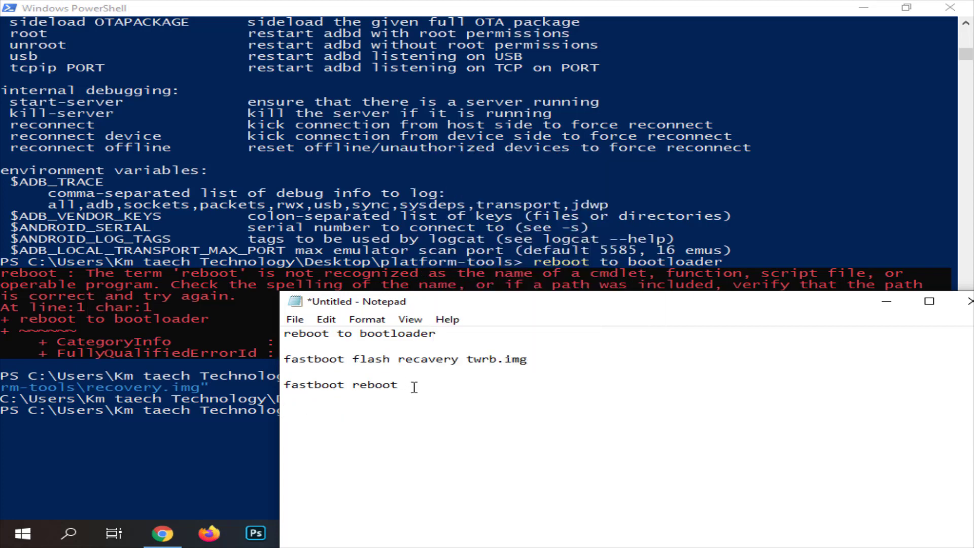
drag(413, 387, 285, 387)
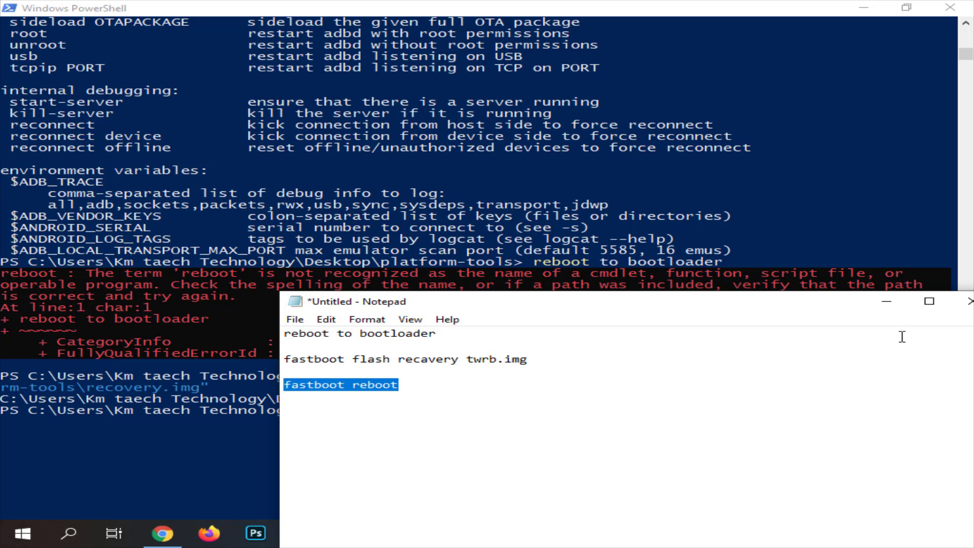
Close the Notepad notes without saving, along with the PowerShell and platform-tools windows.
click(968, 301)
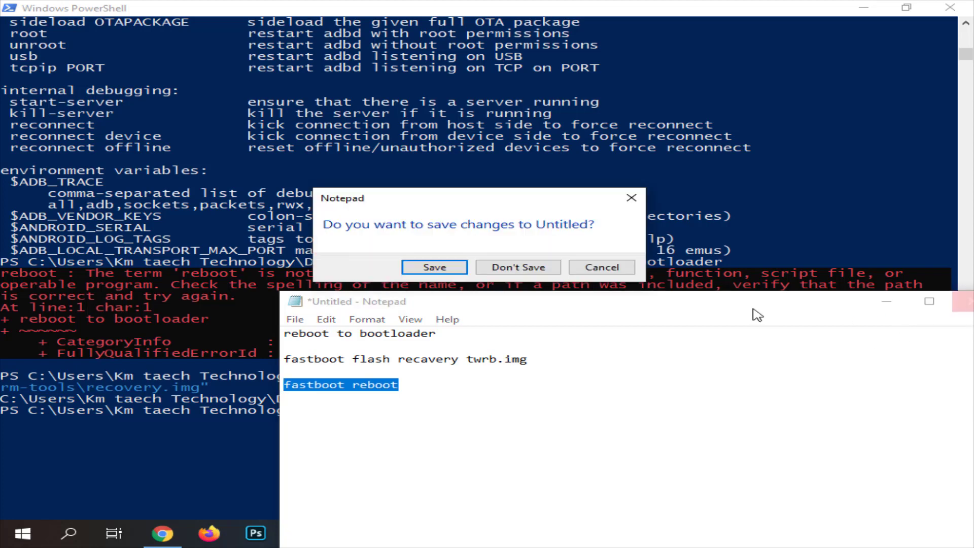
click(510, 267)
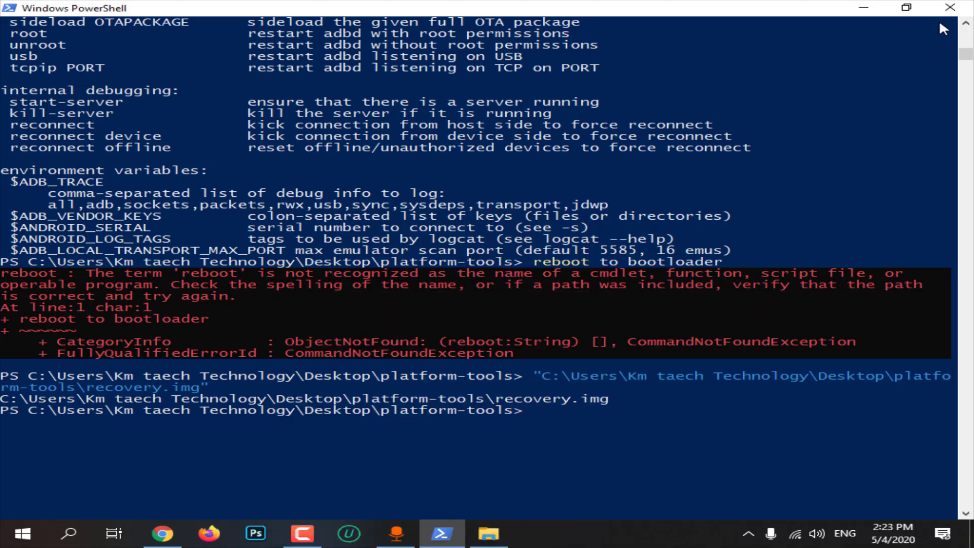
click(950, 11)
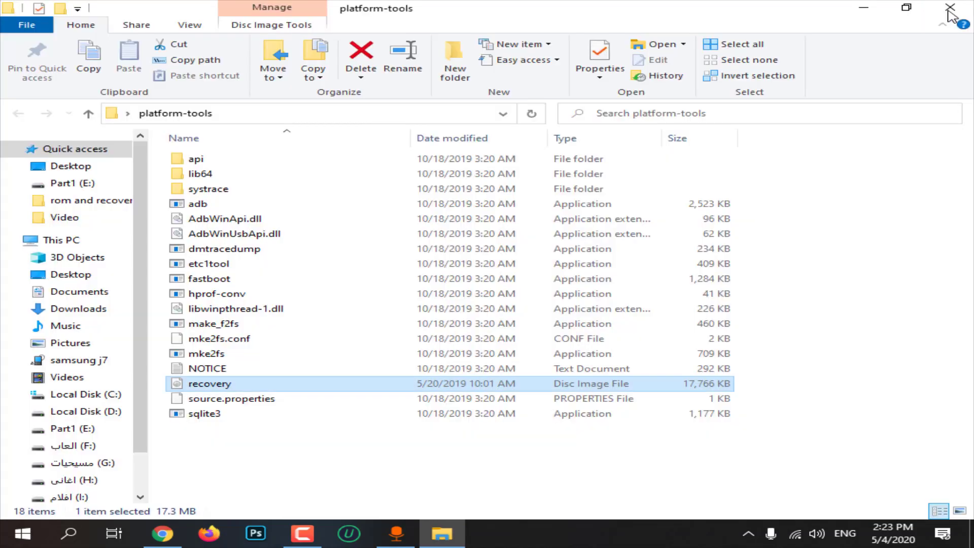
click(949, 9)
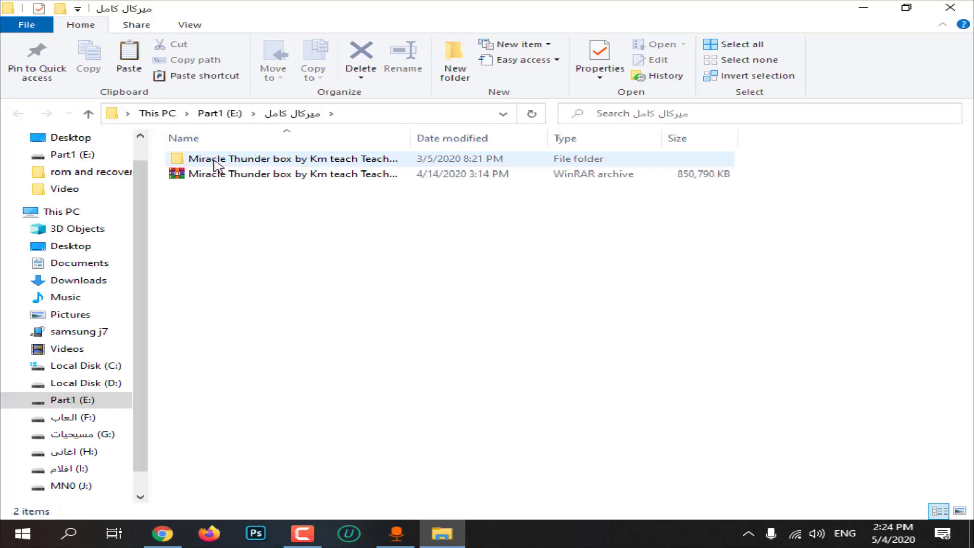
Open the "Miracle Thunder 2.96 CRACK 100% GSM" folder inside the Miracle Thunder box folder and select the application of that name.
double_click(213, 159)
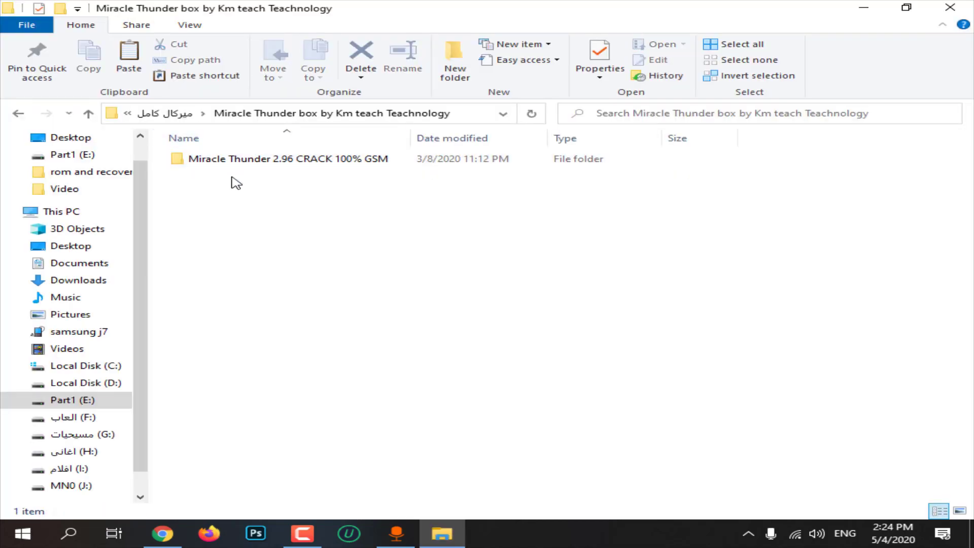
double_click(226, 161)
scroll(192, 390, down, 4)
scroll(218, 390, down, 3)
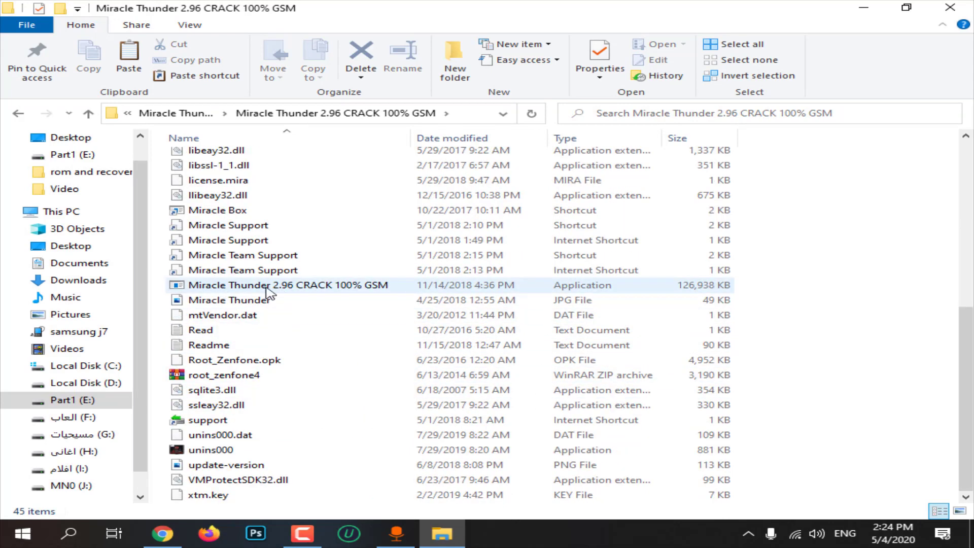
click(299, 289)
Turn off Real-time protection in the Windows Security virus and threat protection settings and minimize that window.
click(744, 536)
click(744, 538)
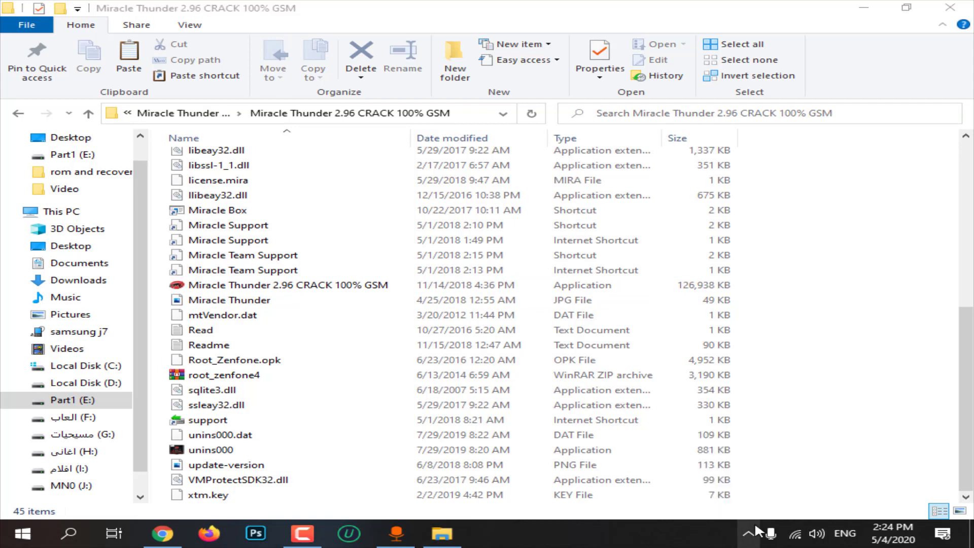
click(747, 535)
click(785, 505)
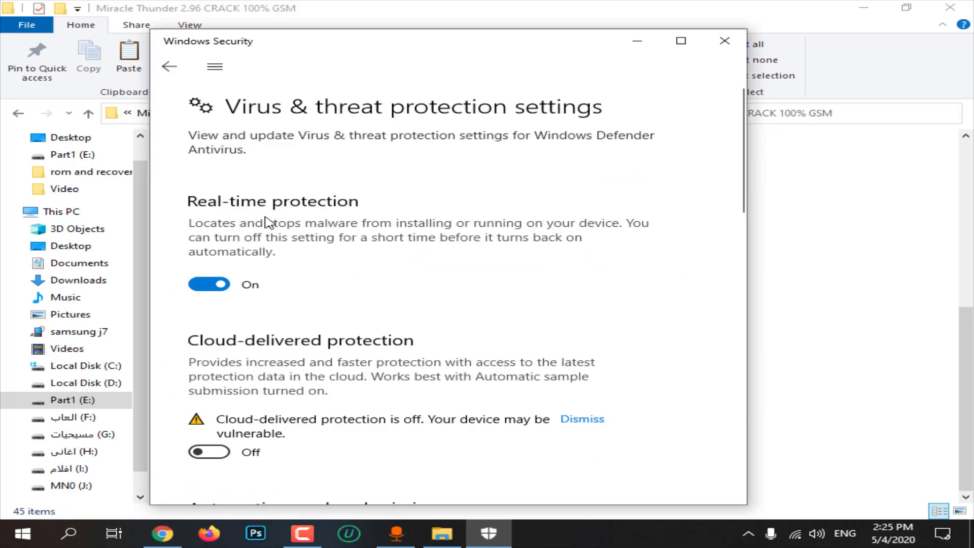
click(213, 286)
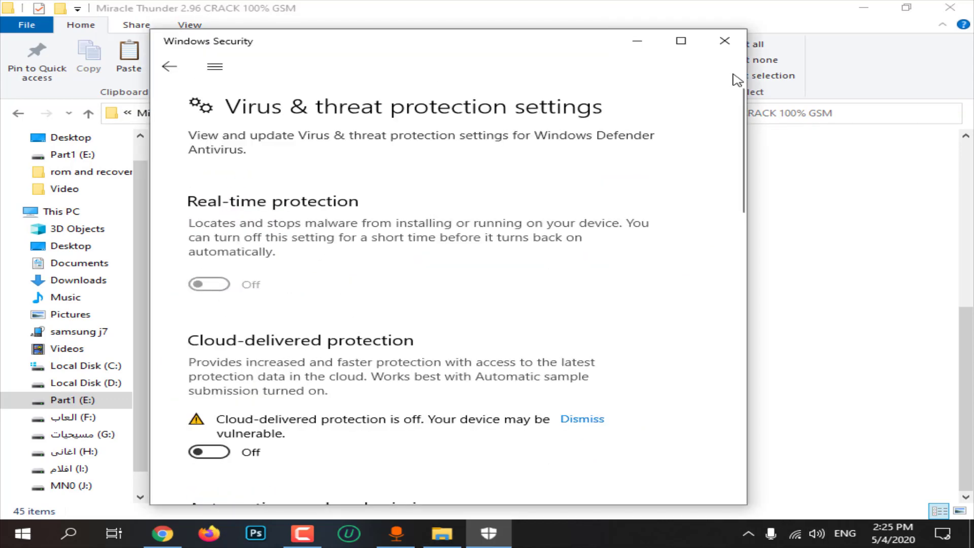
click(635, 40)
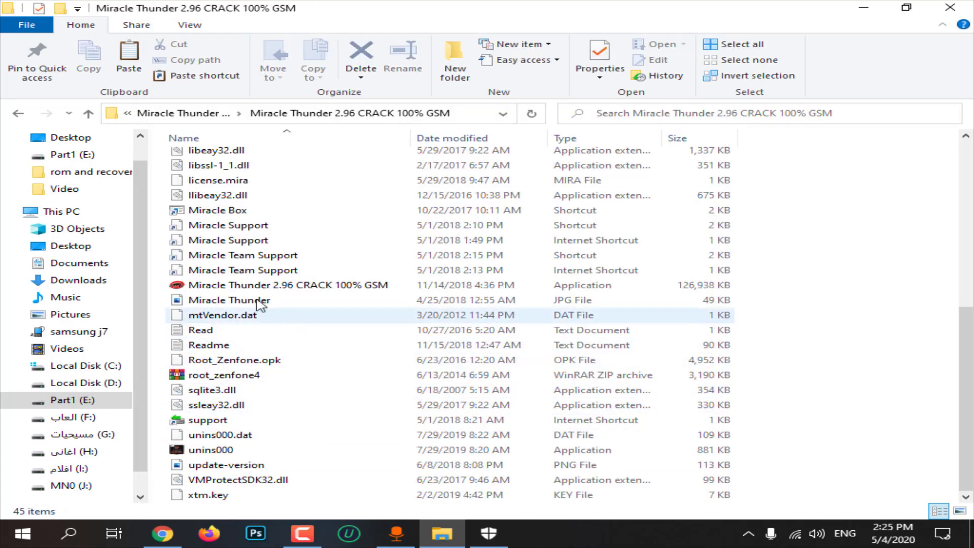
Run the "Miracle Thunder 2.96 CRACK 100% GSM" application as administrator and close the folder window.
click(251, 285)
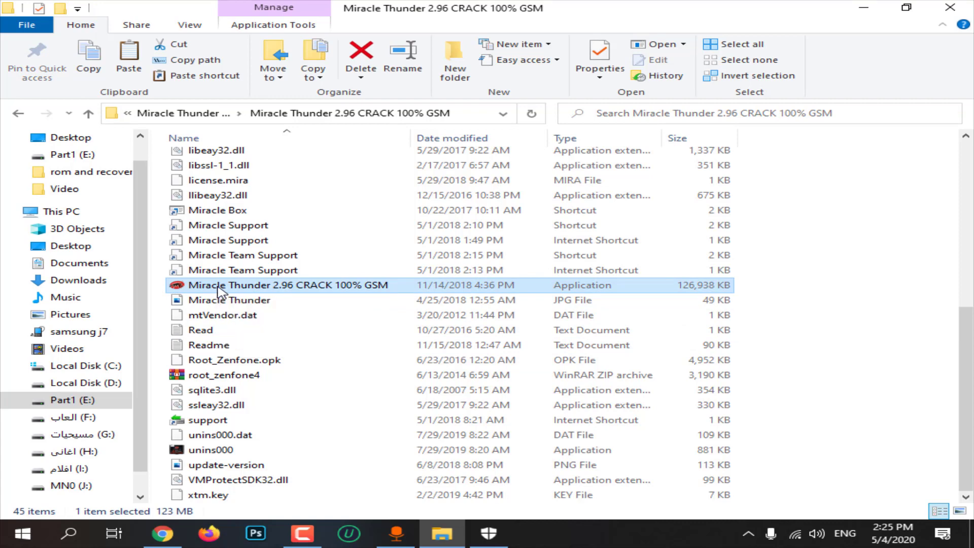
right_click(218, 288)
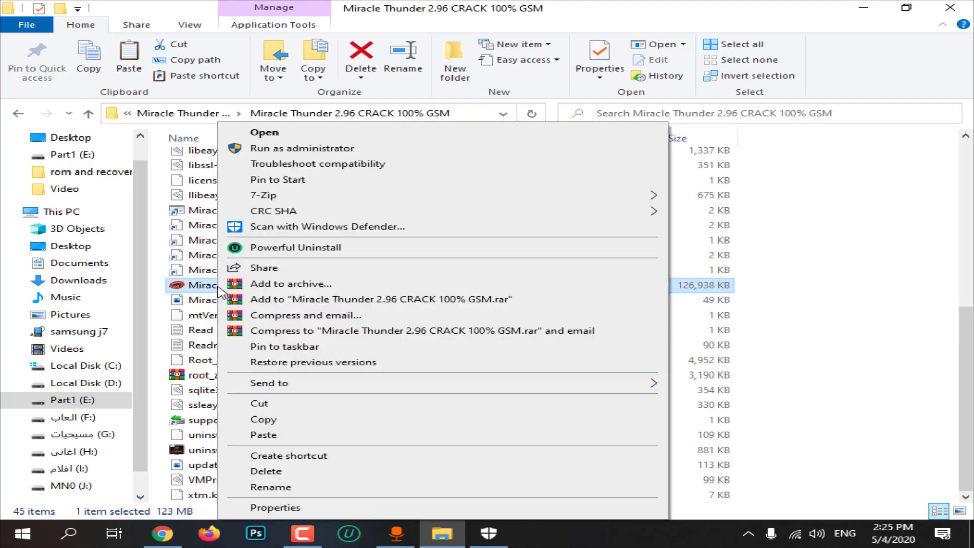
click(253, 148)
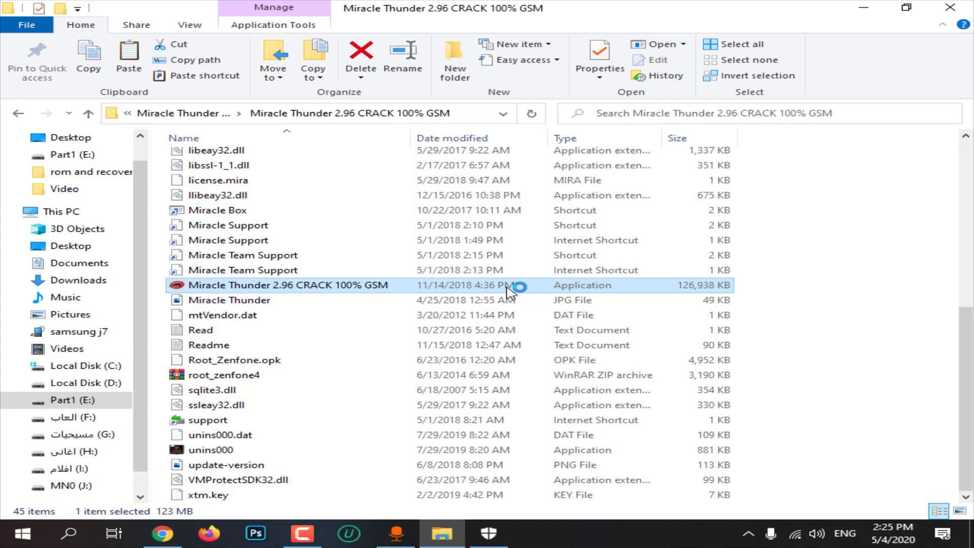
click(949, 7)
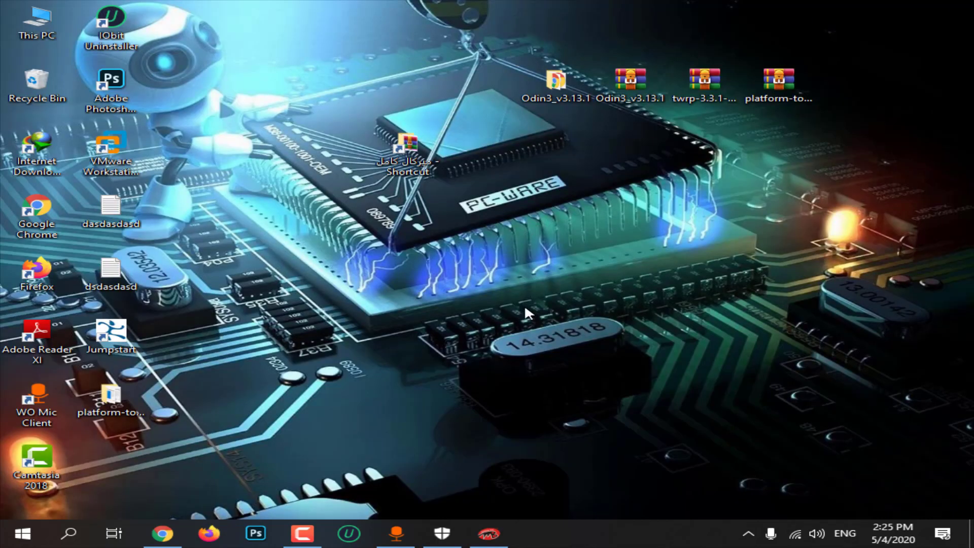
mouse_move(505, 546)
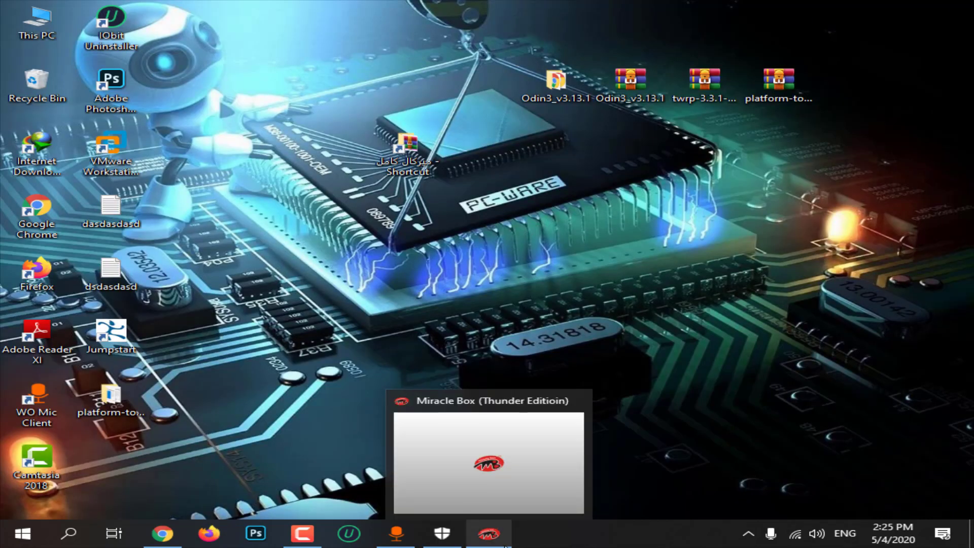
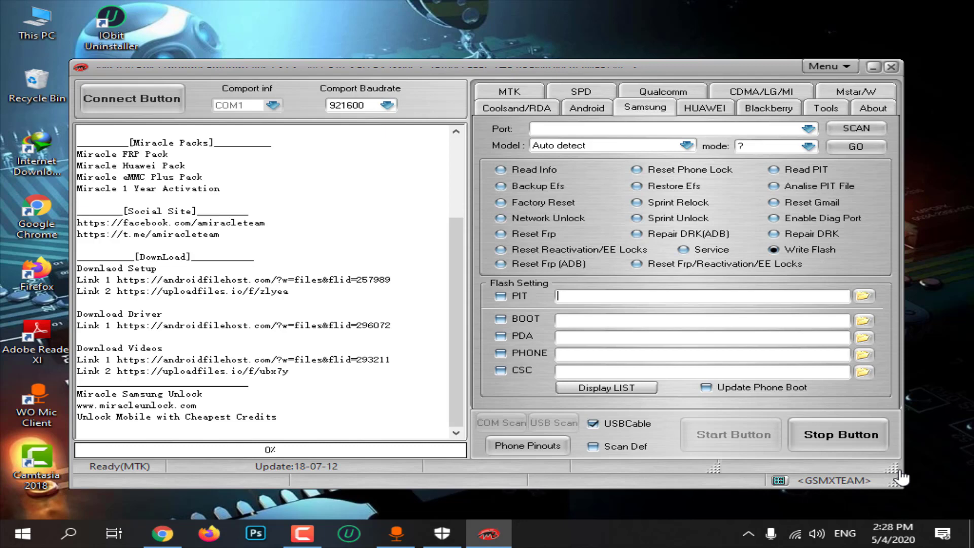
Load the twrp-3.3.1-0-j7elte.img archive from the Desktop as the PIT file for Samsung Write Flash.
key(shift+Tab)
key(Tab)
key(space)
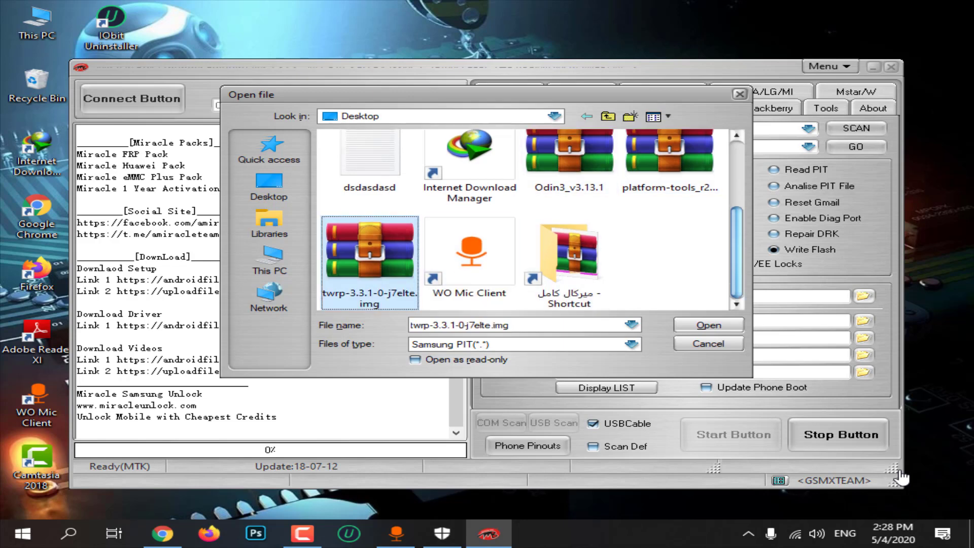
key(Return)
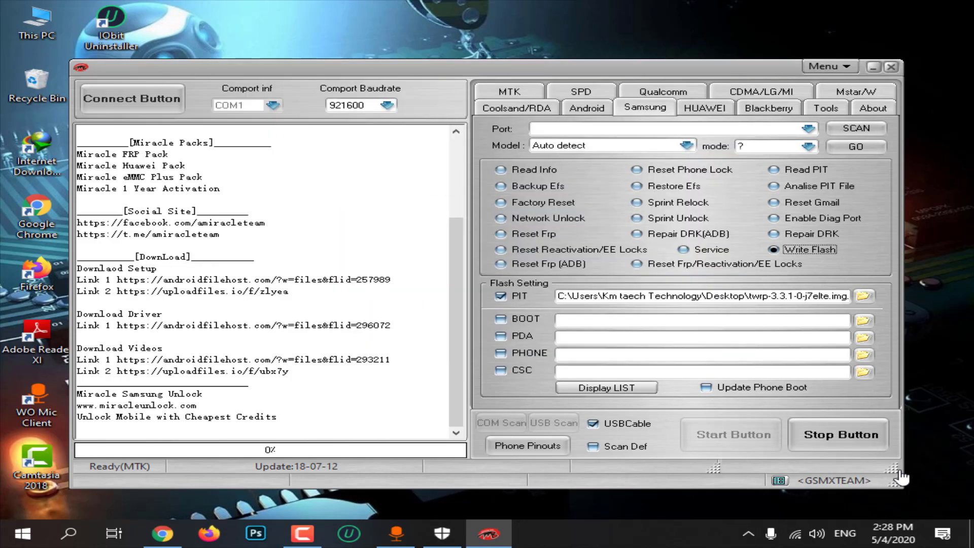
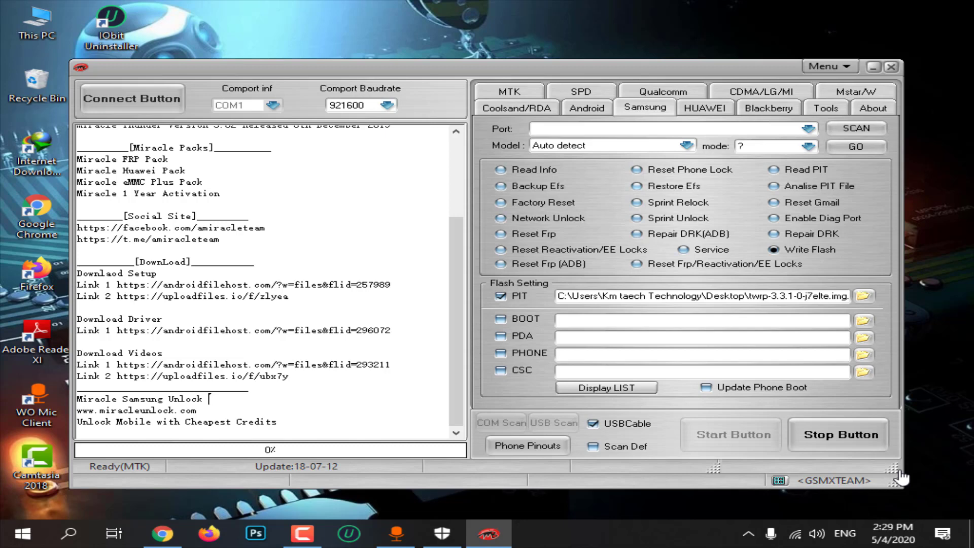
View the Huawei flasher and its firmware file picker, leaving the picker without choosing a file.
key(ctrl+Tab)
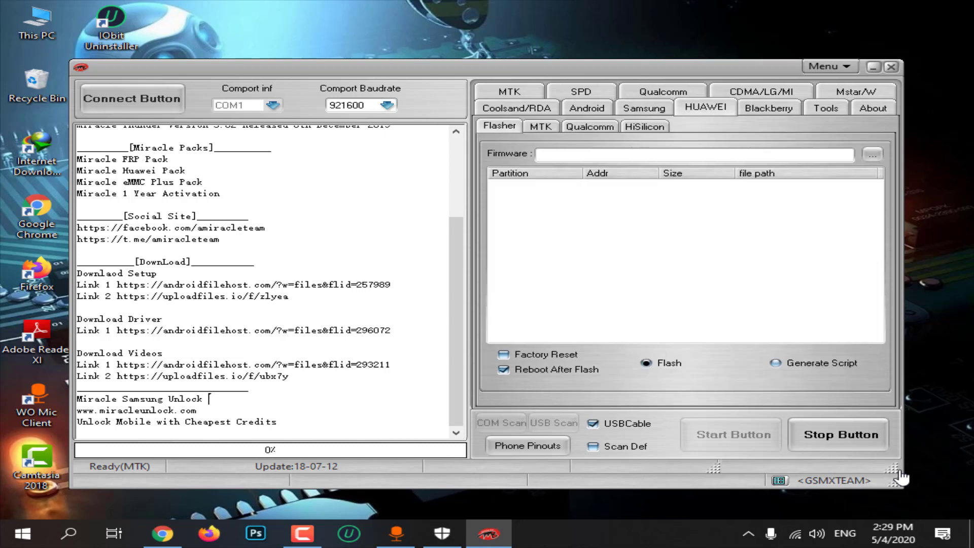
key(Return)
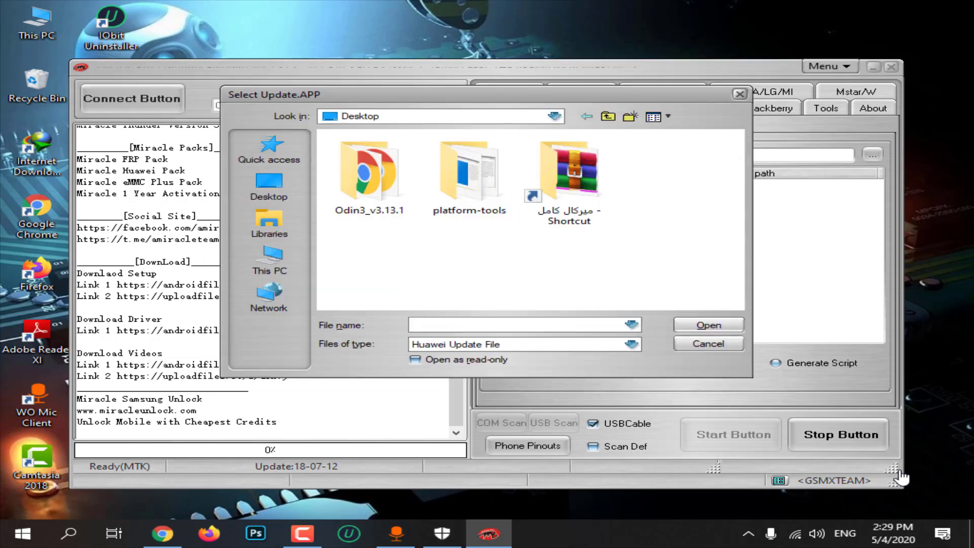
key(Escape)
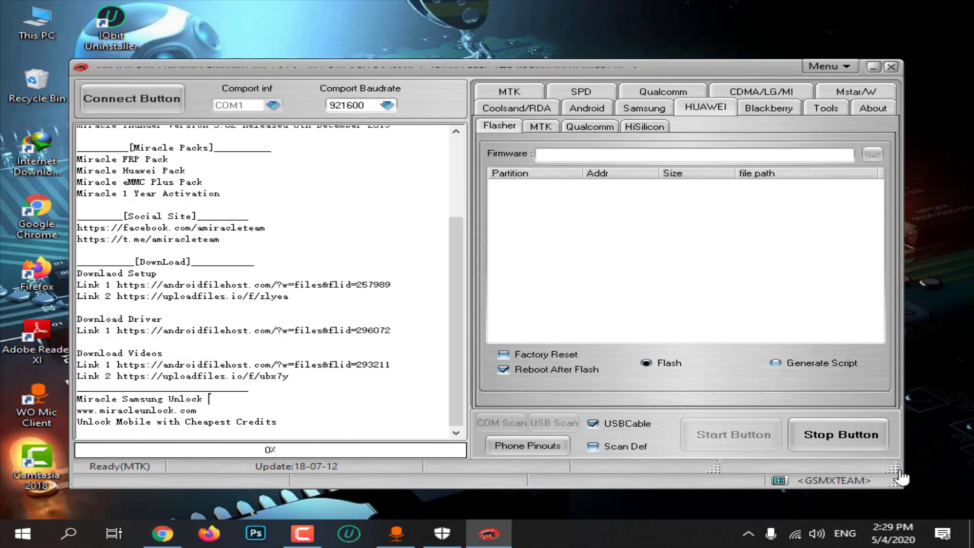
Exit Miracle Box and confirm closing the program.
key(alt+F4)
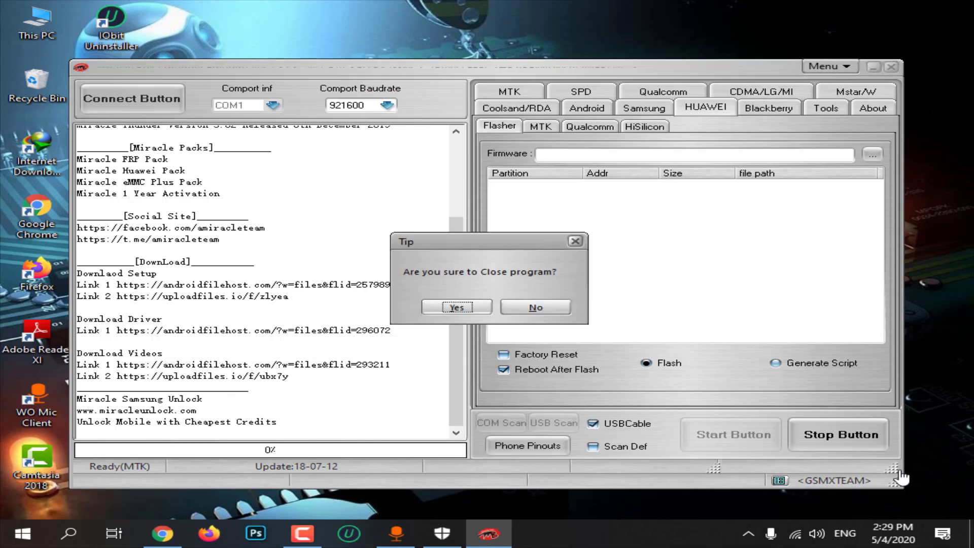
key(Escape)
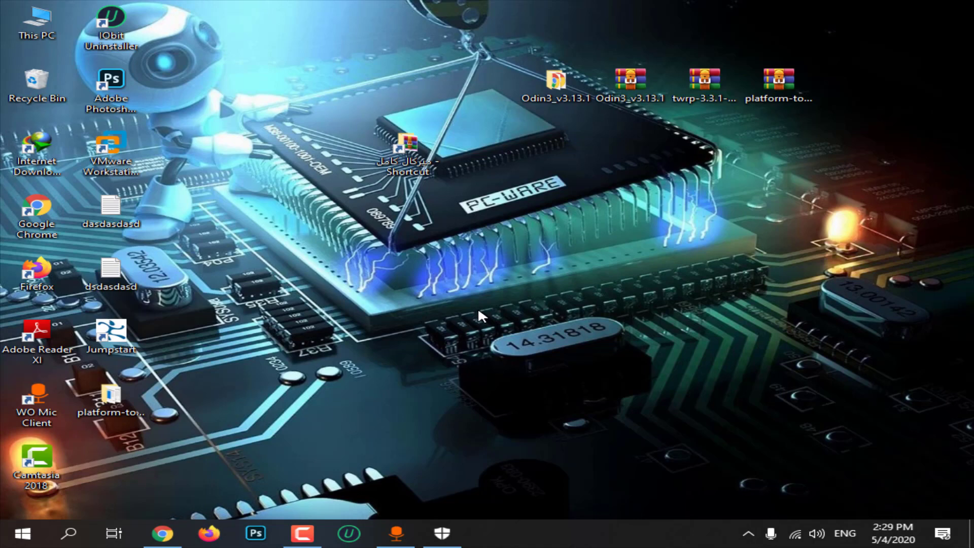